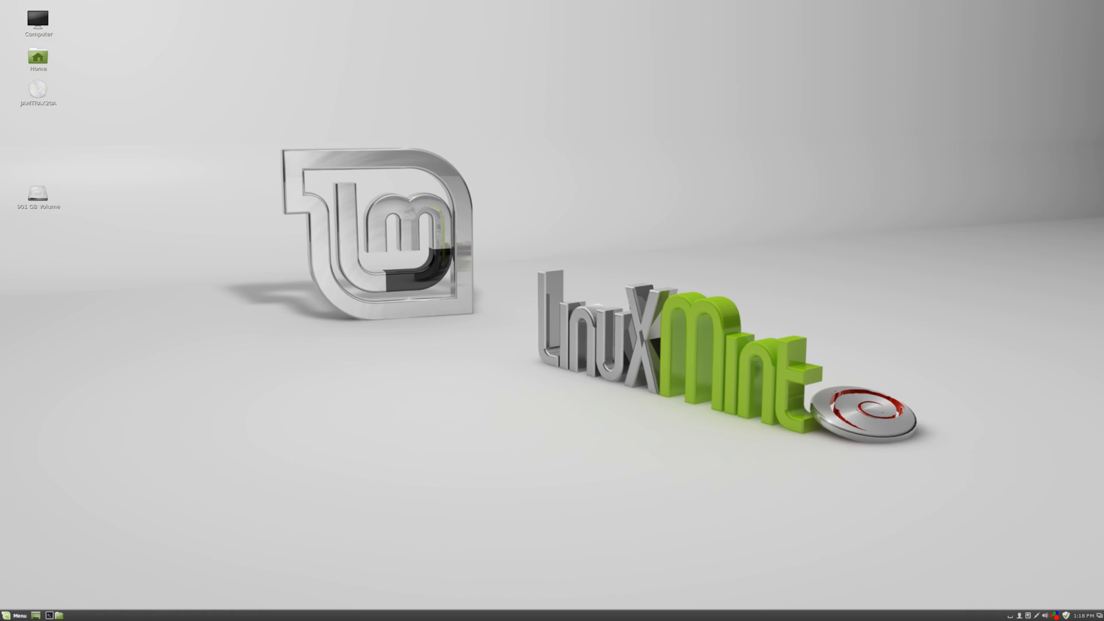
Launch Software Manager by searching for it in the application menu.
left_click(16, 615)
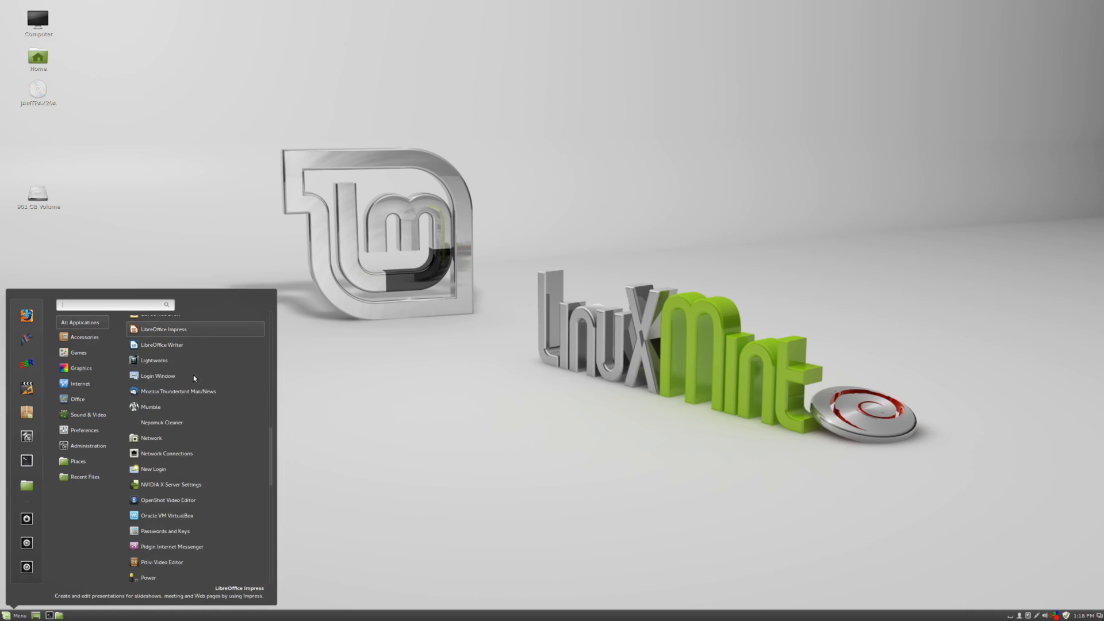
scroll(195, 403, "down", 10)
scroll(218, 501, "up", 15)
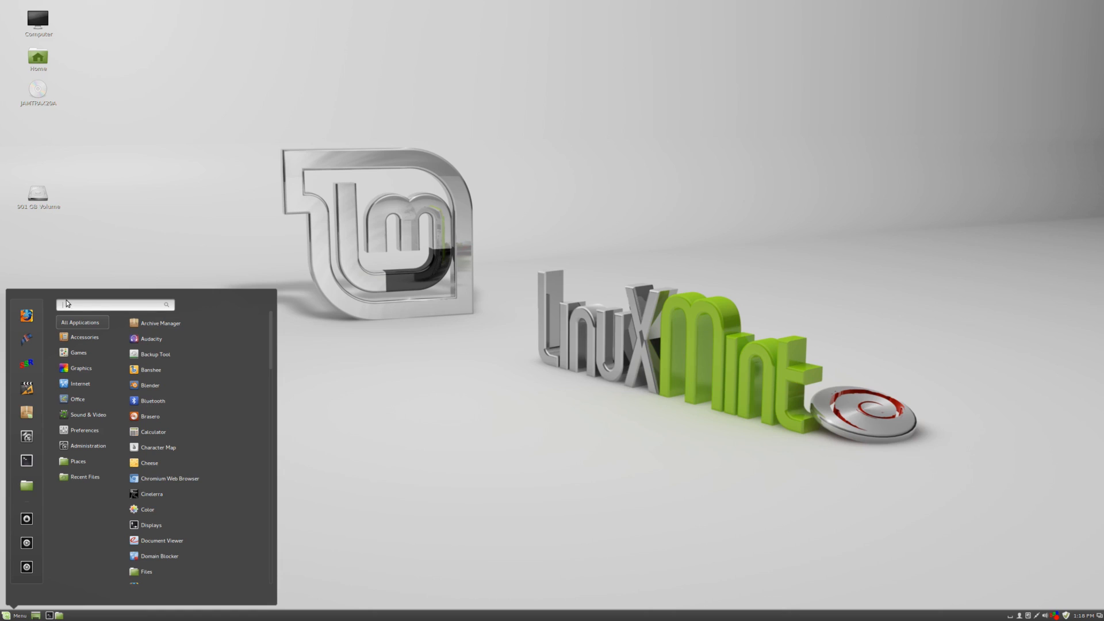
left_click(33, 422)
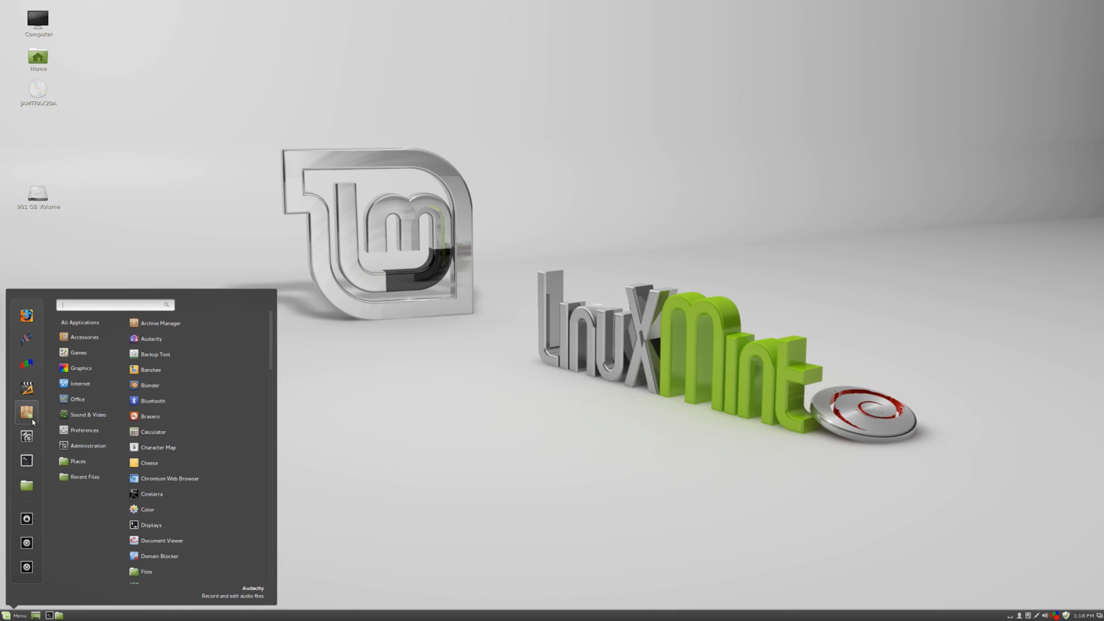
type("software manag")
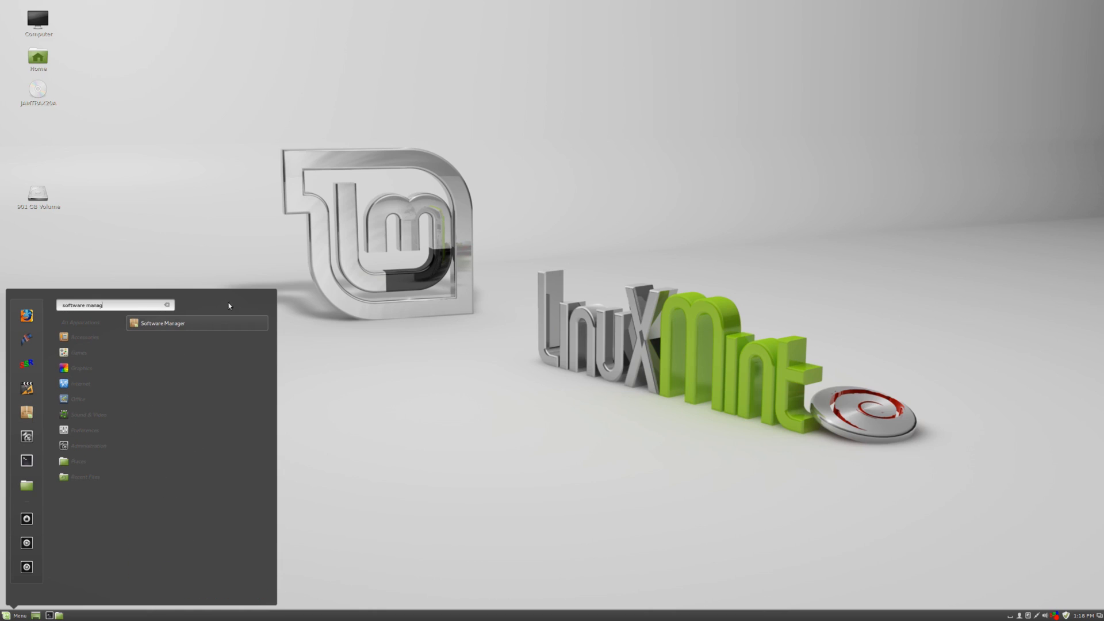
key("Return")
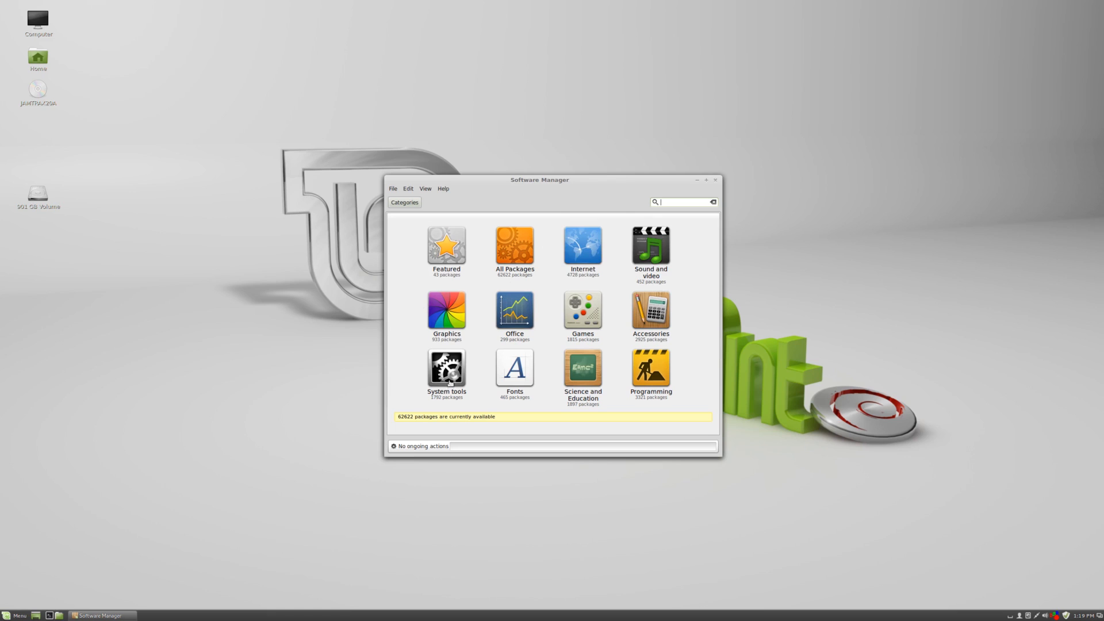
Search the package list for vlc.
type("vlc")
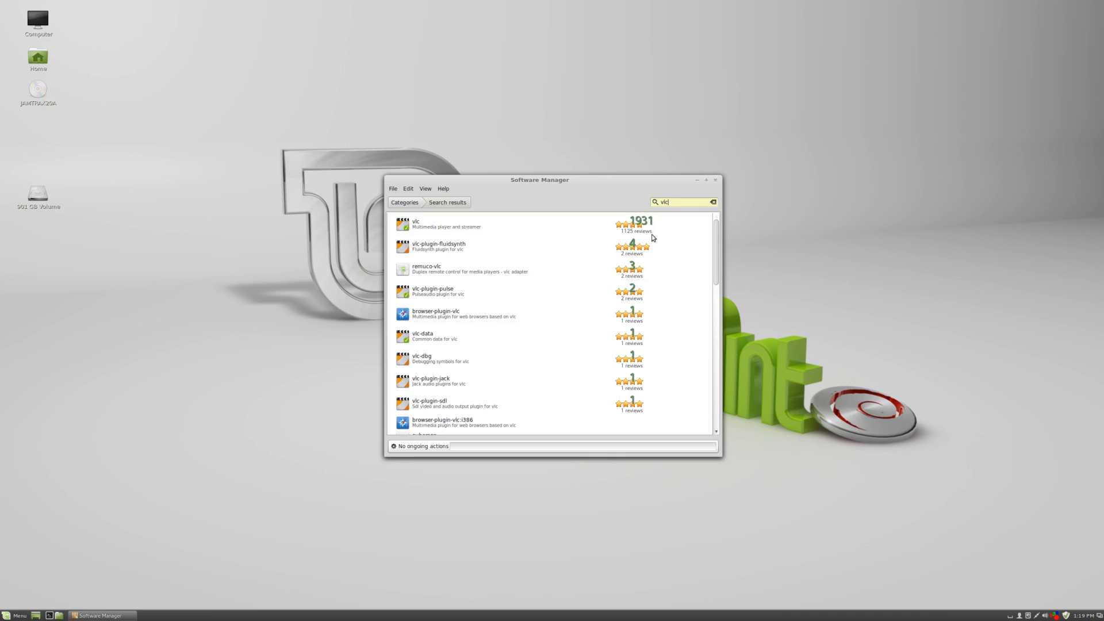
left_click(636, 225)
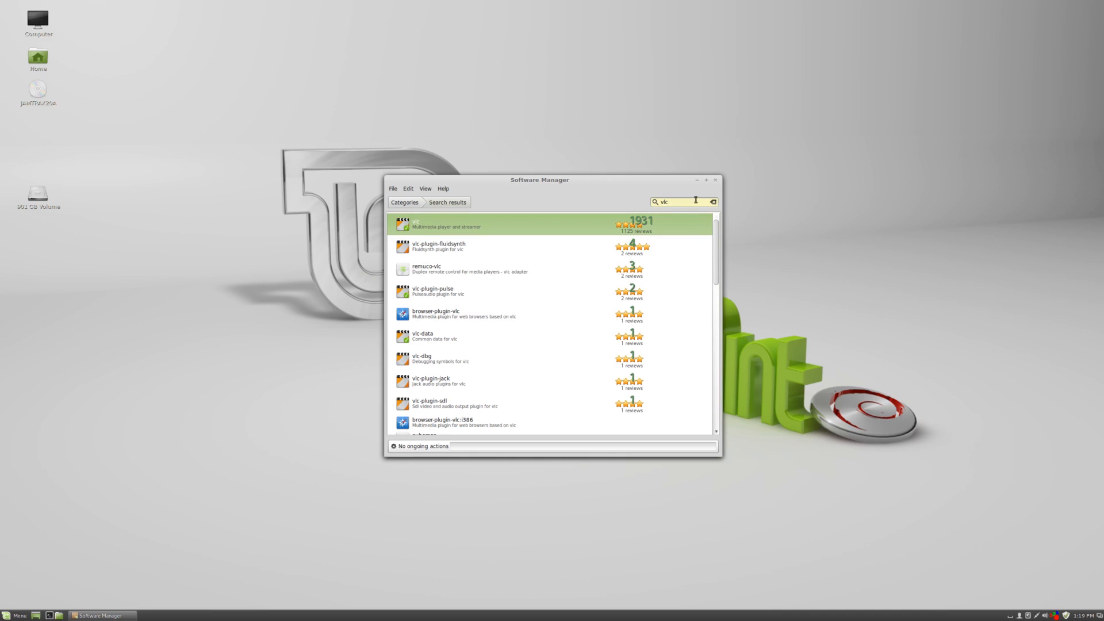
Search for java and select the openjdk-7-jre package.
left_click_drag(695, 201, 640, 196)
type("java")
left_click(468, 294)
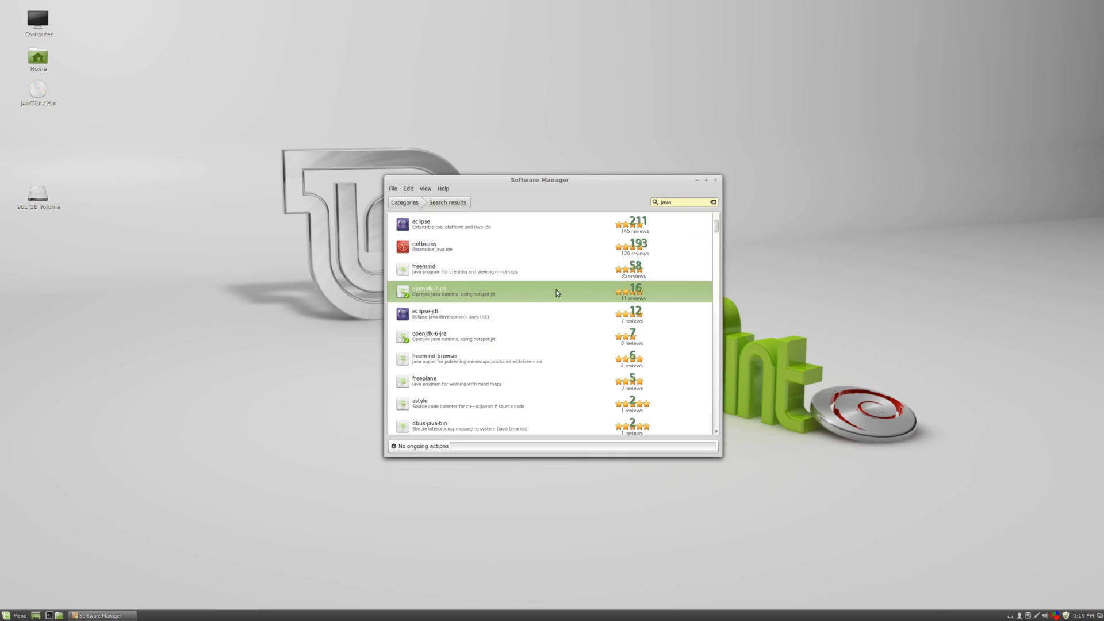
Search for chromium and select the chromium browser package.
double_click(682, 204)
type("chromium")
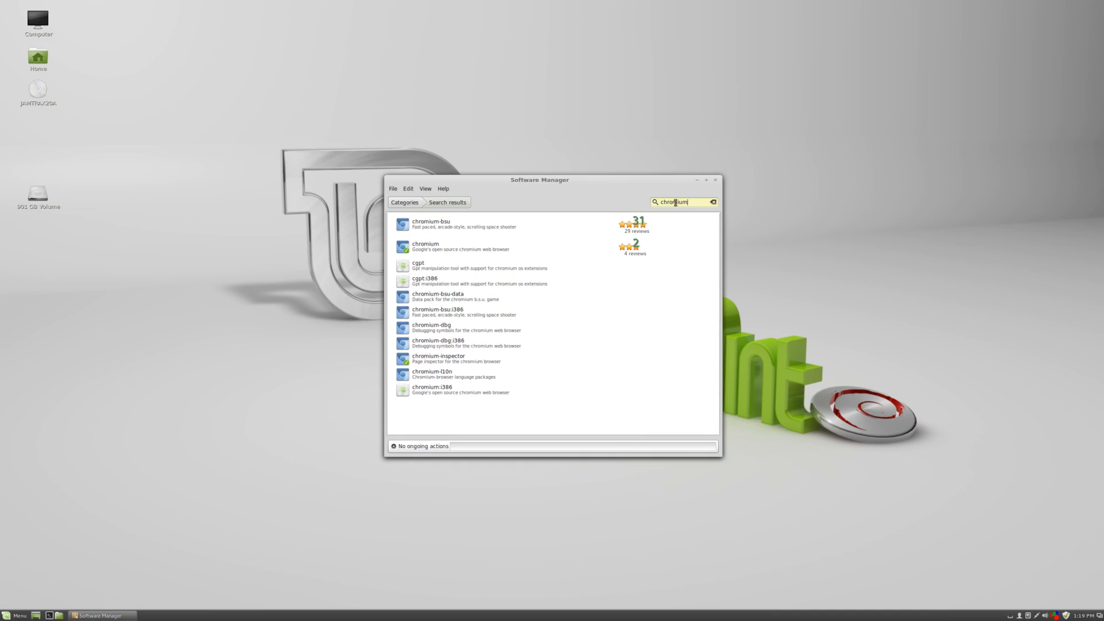
left_click(536, 255)
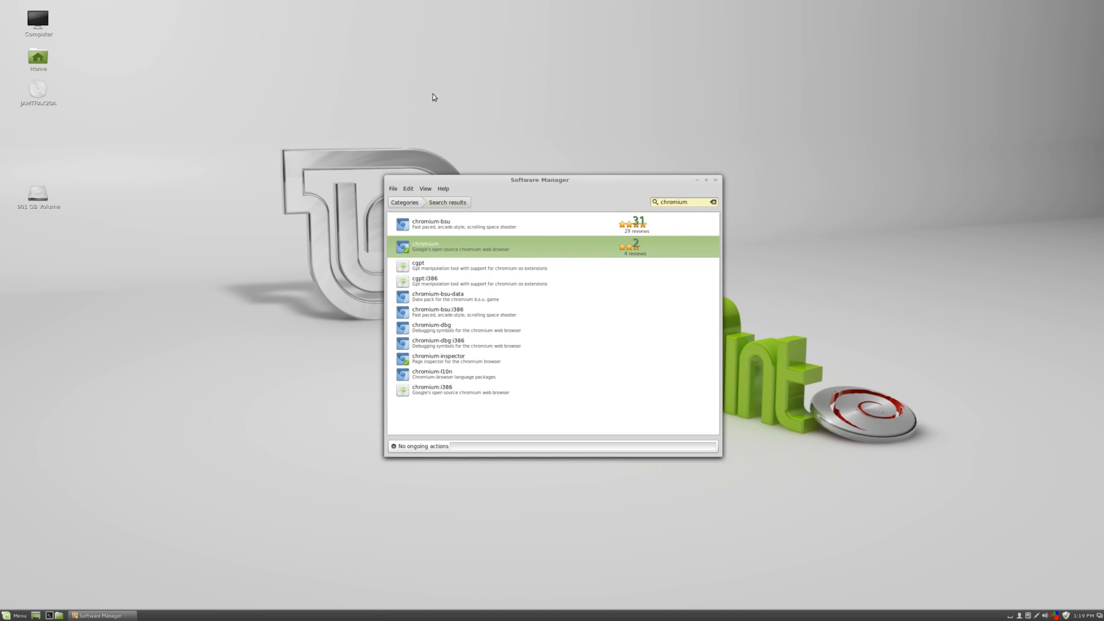
Clear the search, return to the categories and open the Internet category.
left_click(713, 202)
left_click(411, 203)
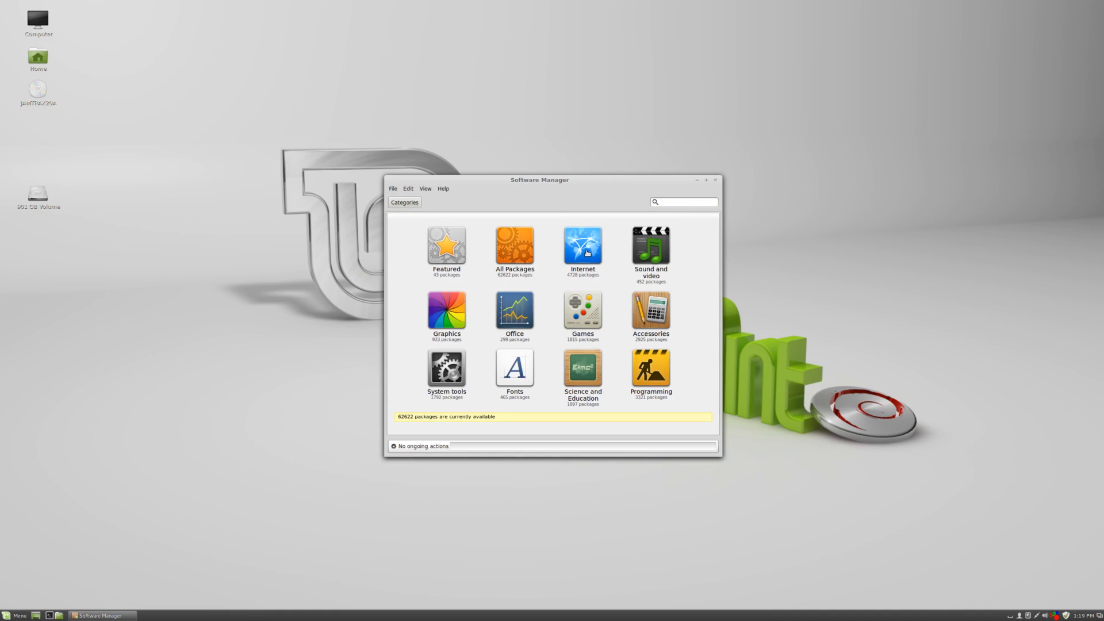
left_click(583, 245)
scroll(442, 316, "down", 5)
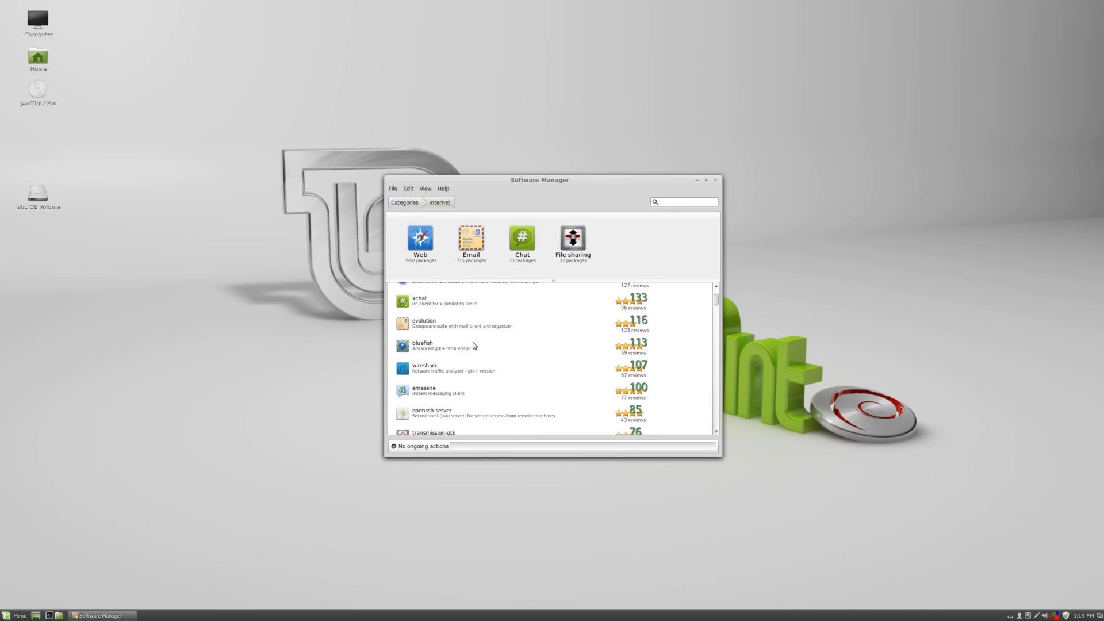
scroll(433, 371, "down", 2)
Browse through the list of Internet packages.
left_click(433, 414)
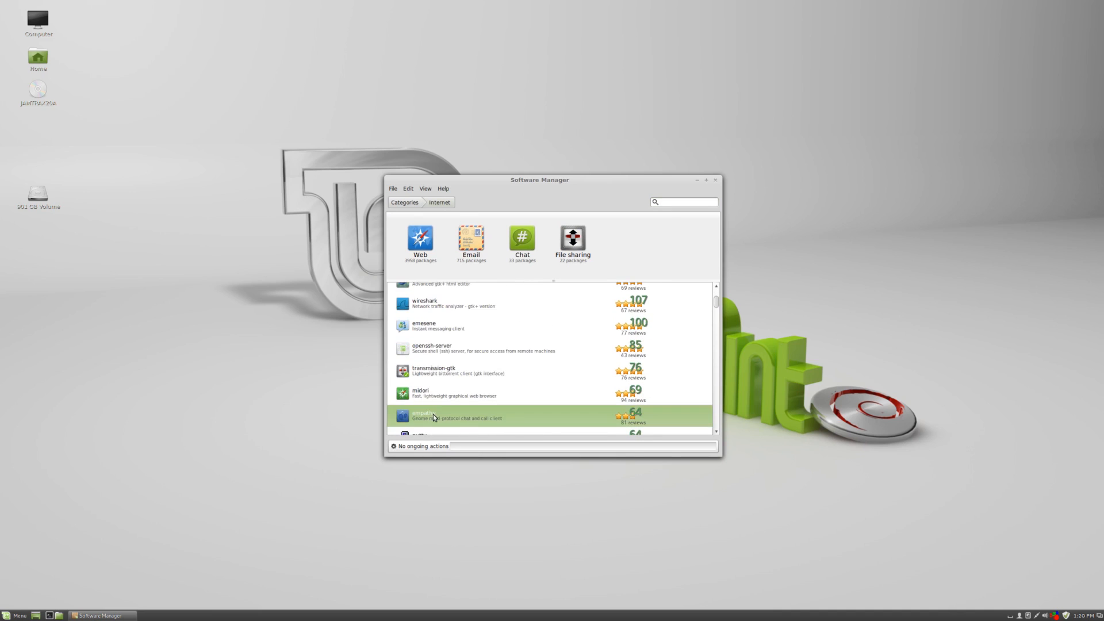
scroll(454, 411, "down", 5)
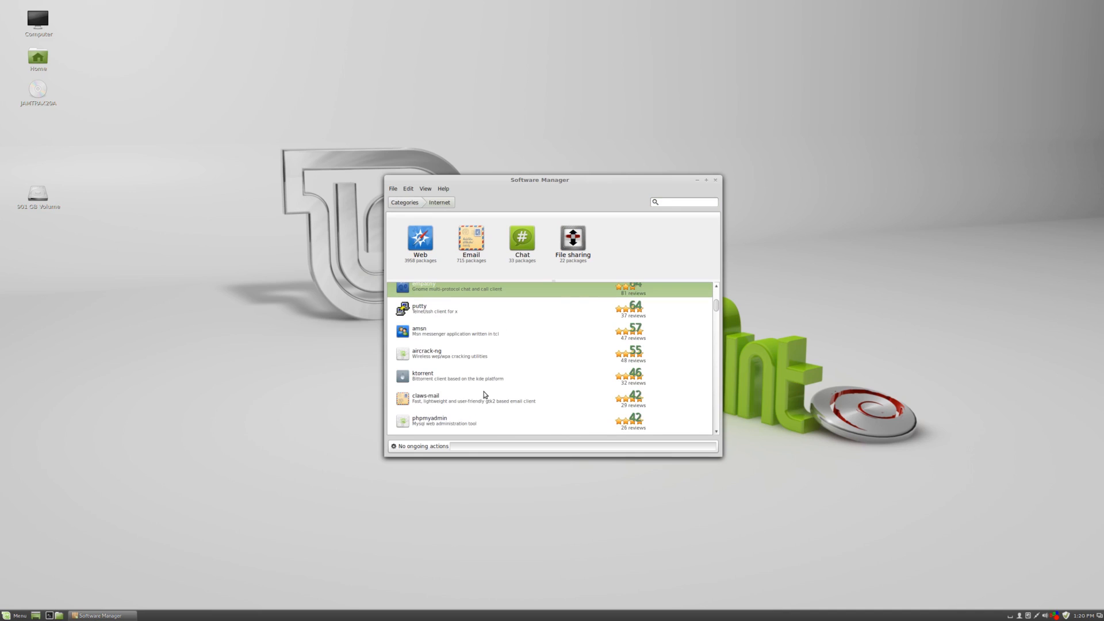
scroll(484, 388, "up", 2)
scroll(483, 391, "down", 2)
left_click(418, 377)
scroll(563, 375, "down", 5)
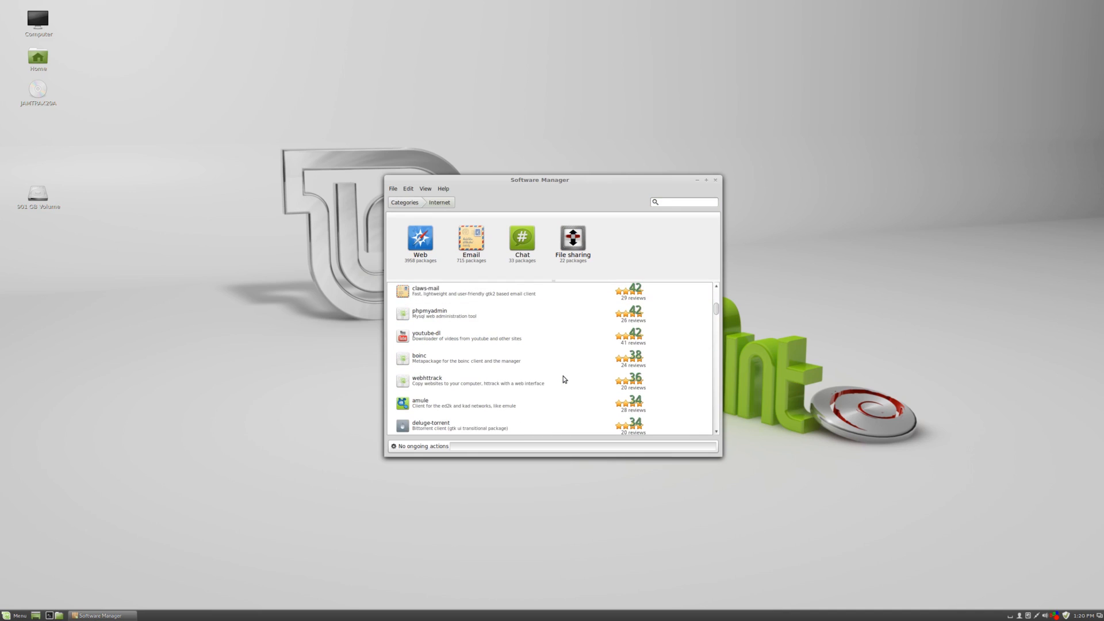
scroll(501, 365, "down", 4)
scroll(500, 364, "up", 3)
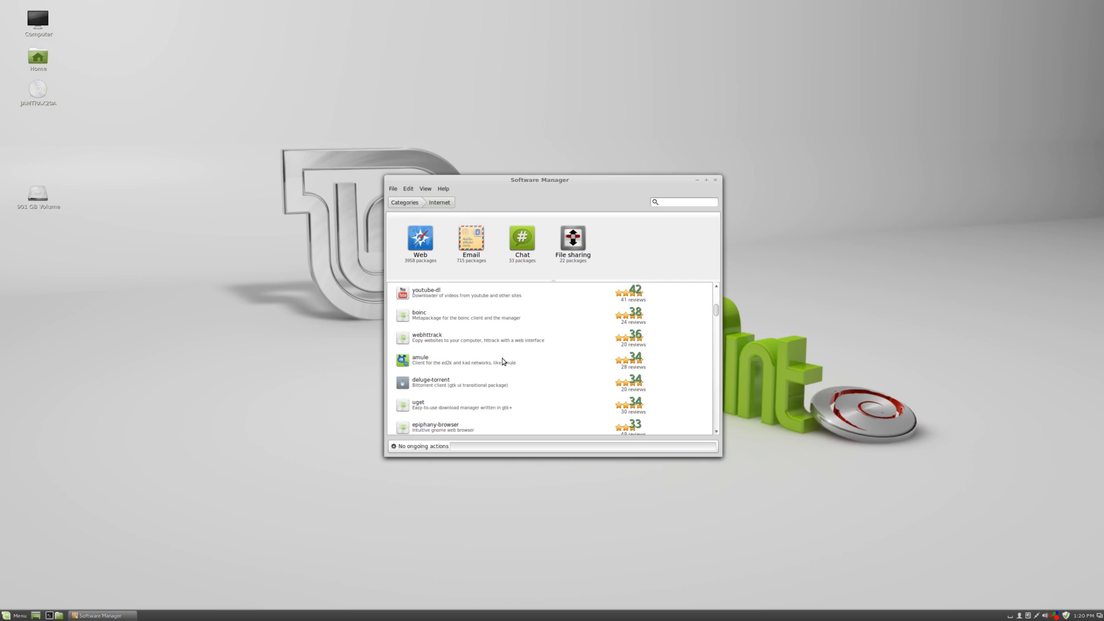
left_click(458, 303)
scroll(533, 396, "down", 5)
scroll(534, 398, "down", 4)
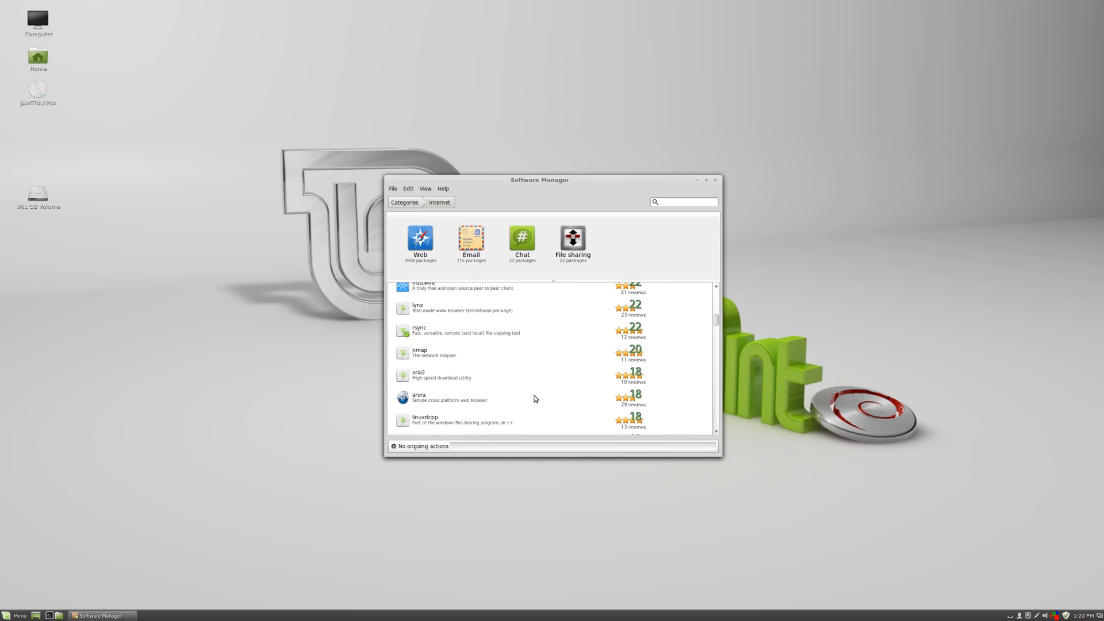
scroll(534, 398, "up", 5)
left_click(534, 396)
scroll(533, 397, "up", 6)
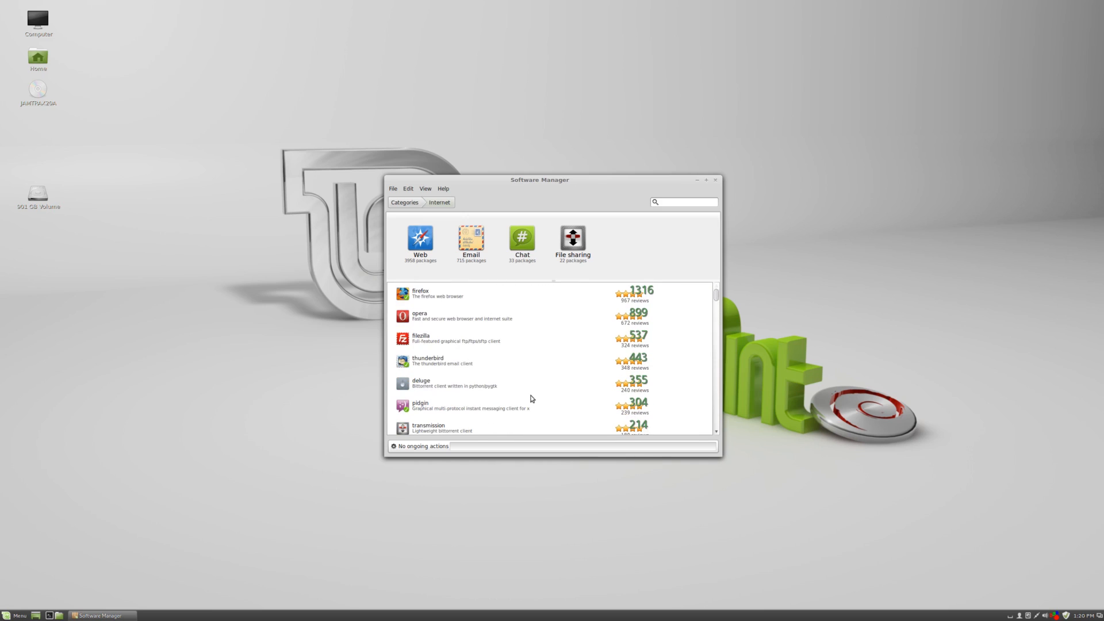
Open the opera package details and install it.
left_click(467, 319)
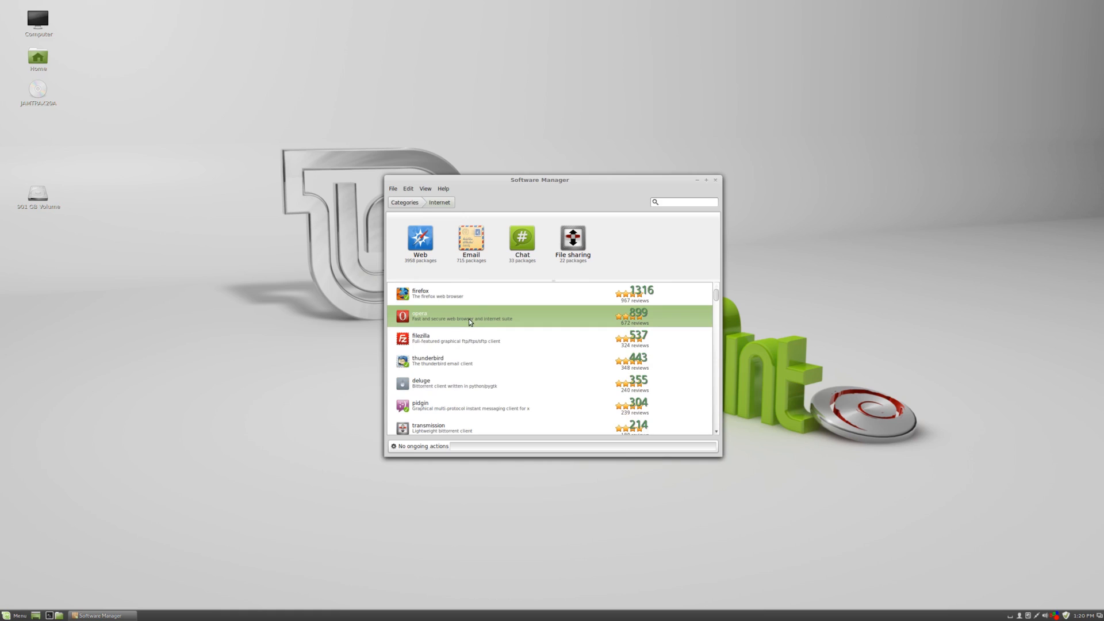
double_click(633, 325)
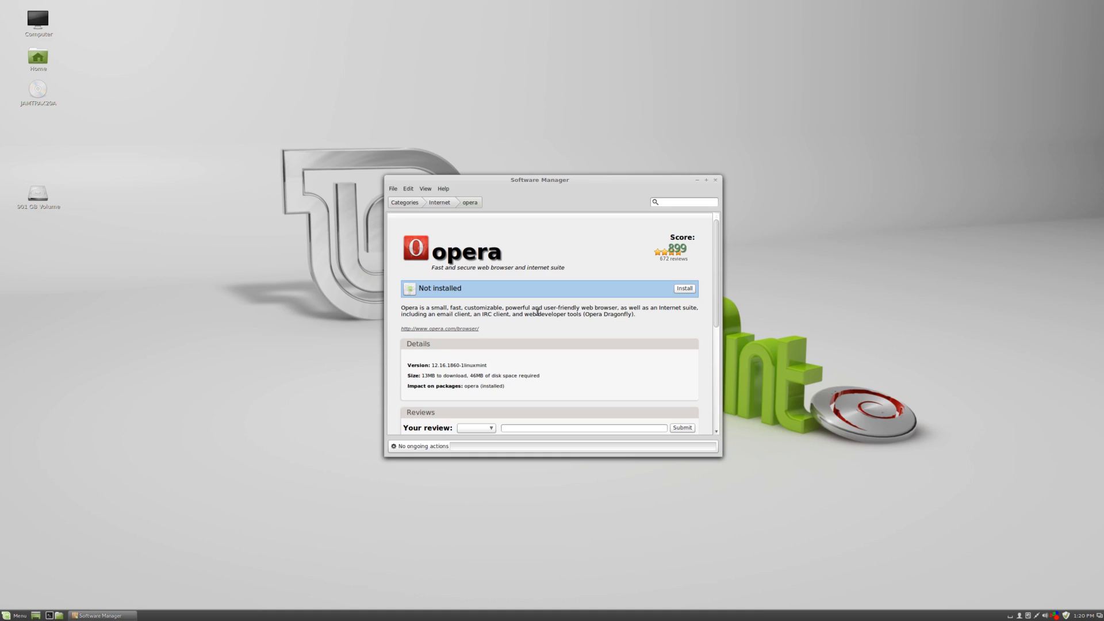
scroll(539, 312, "down", 1)
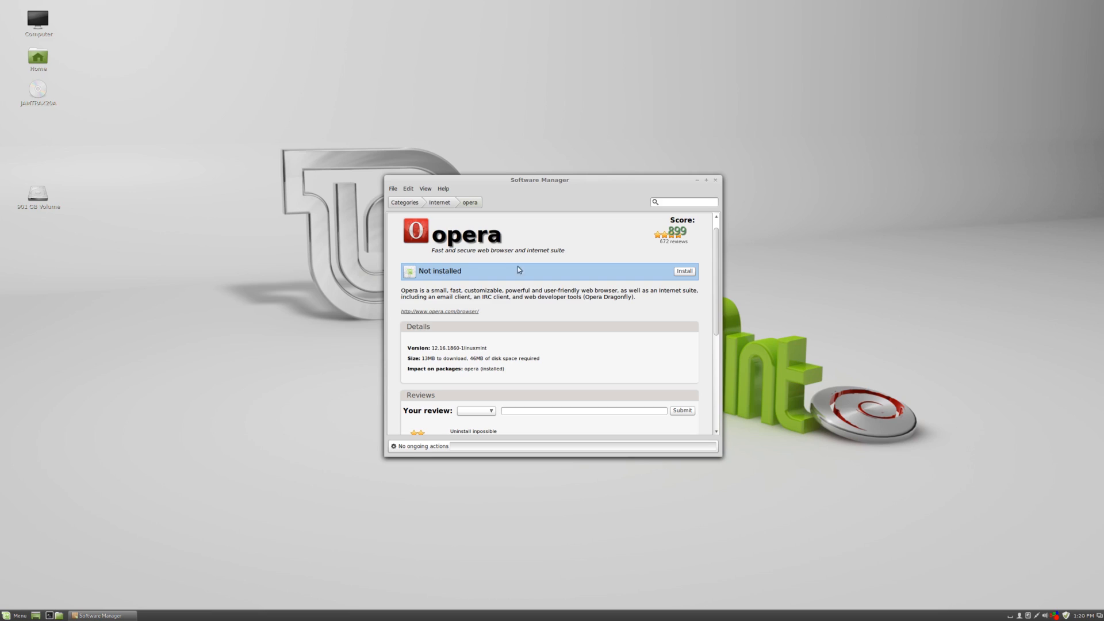
left_click(684, 271)
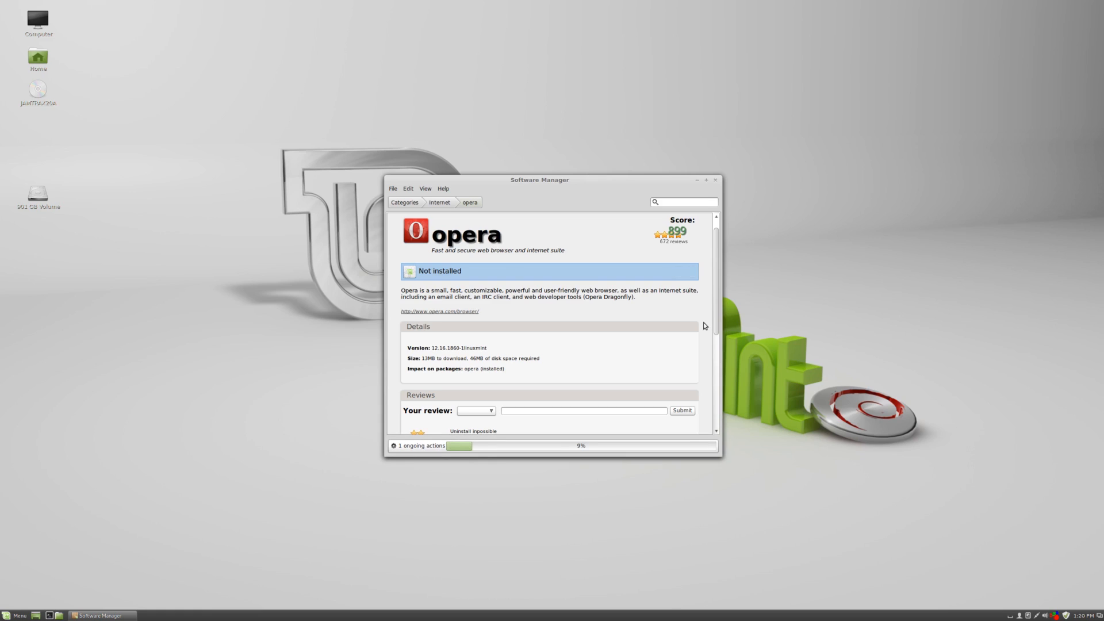
scroll(703, 322, "up", 1)
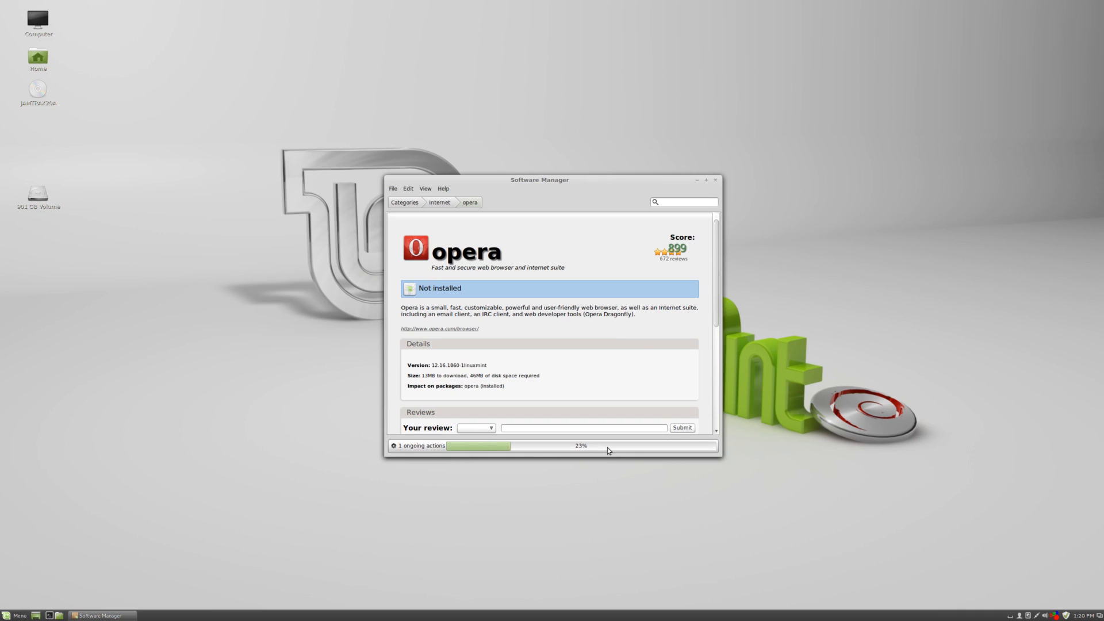
left_click(676, 448)
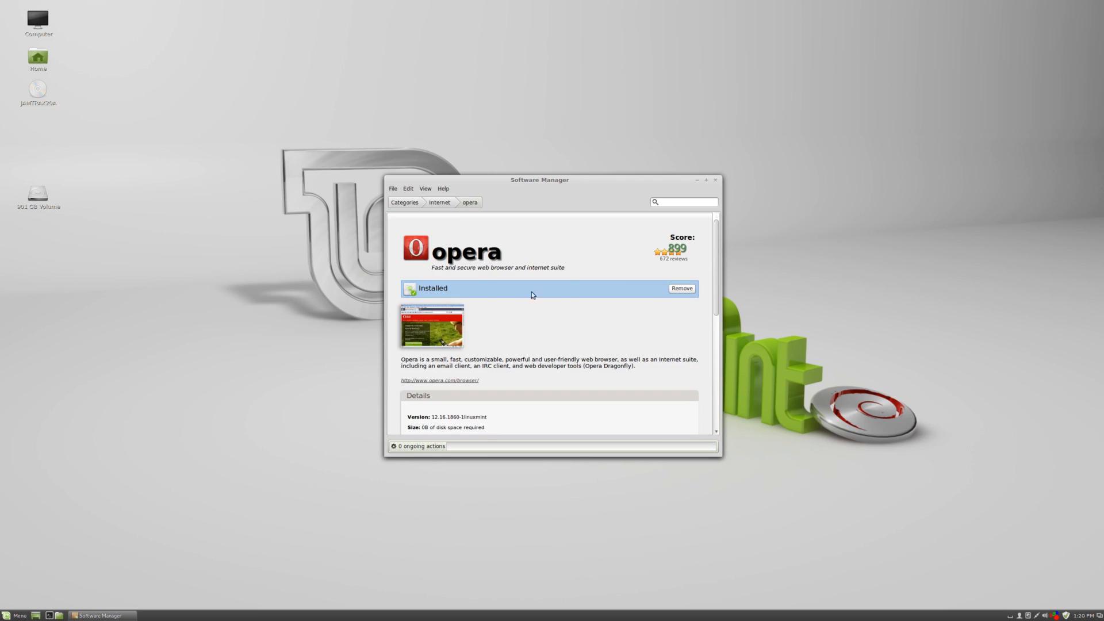
Open the opera screenshot preview.
left_click(430, 316)
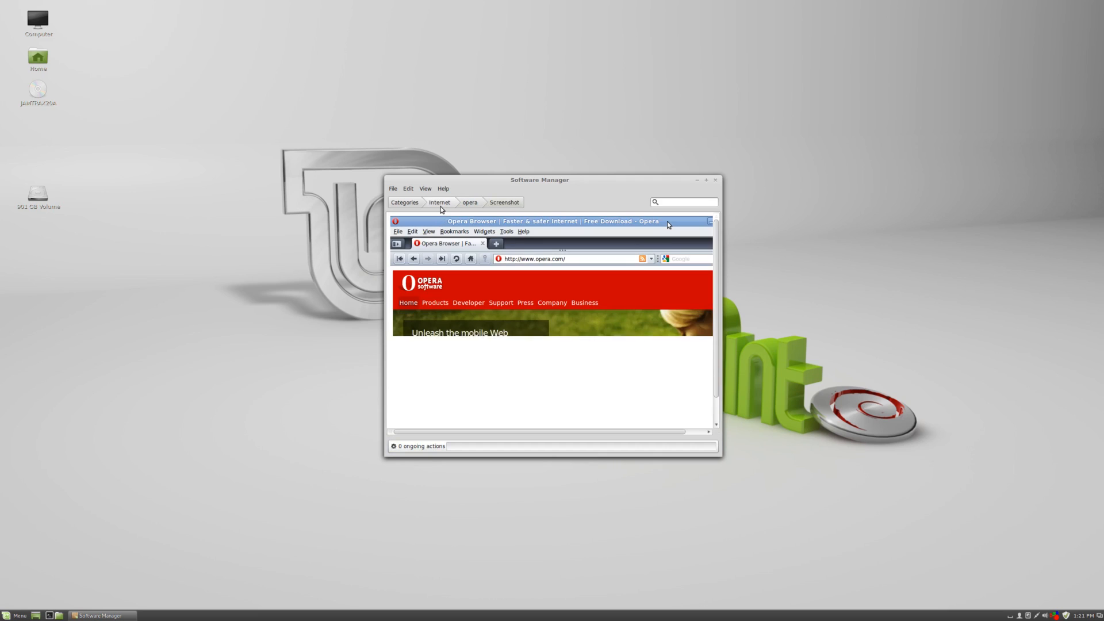
scroll(456, 284, "down", 1)
scroll(458, 283, "up", 1)
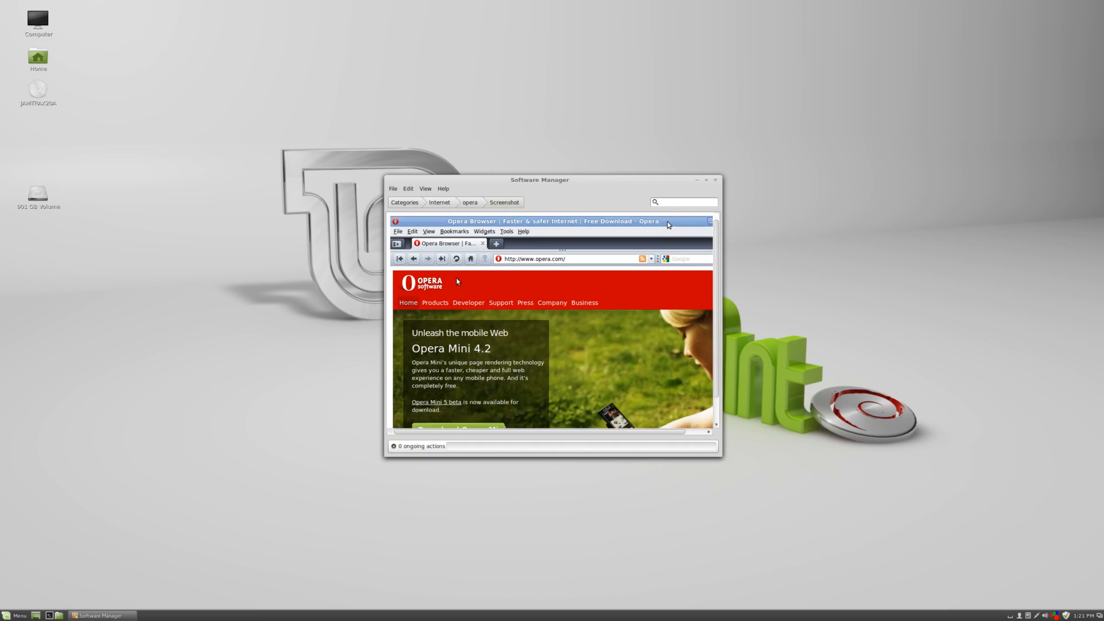
Go back to Internet and open the filezilla package details to read its description.
left_click(451, 204)
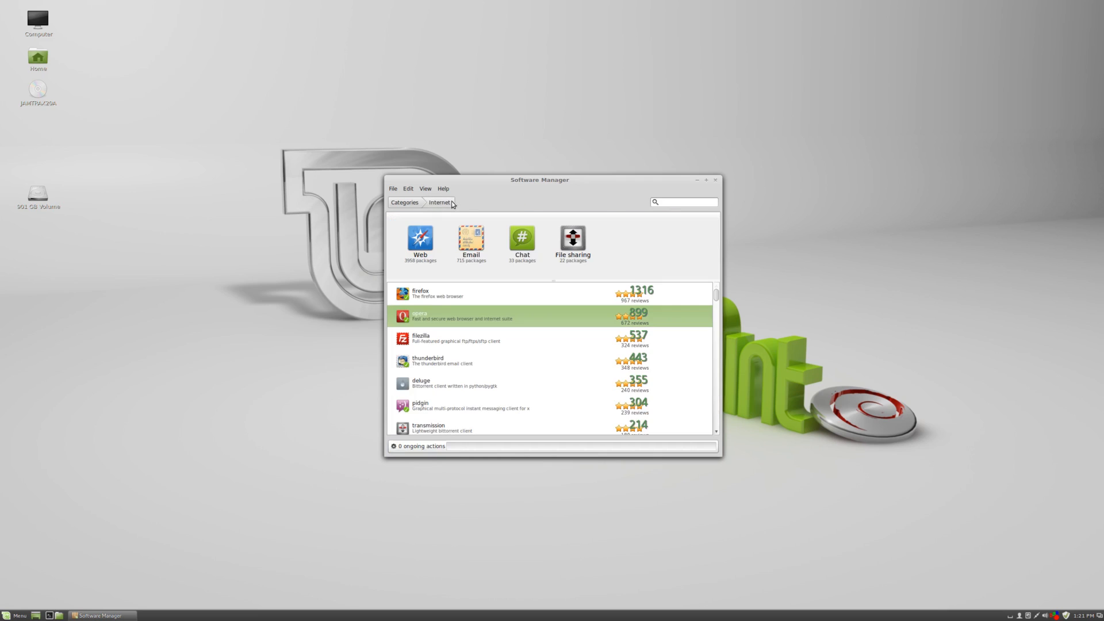
left_click(459, 345)
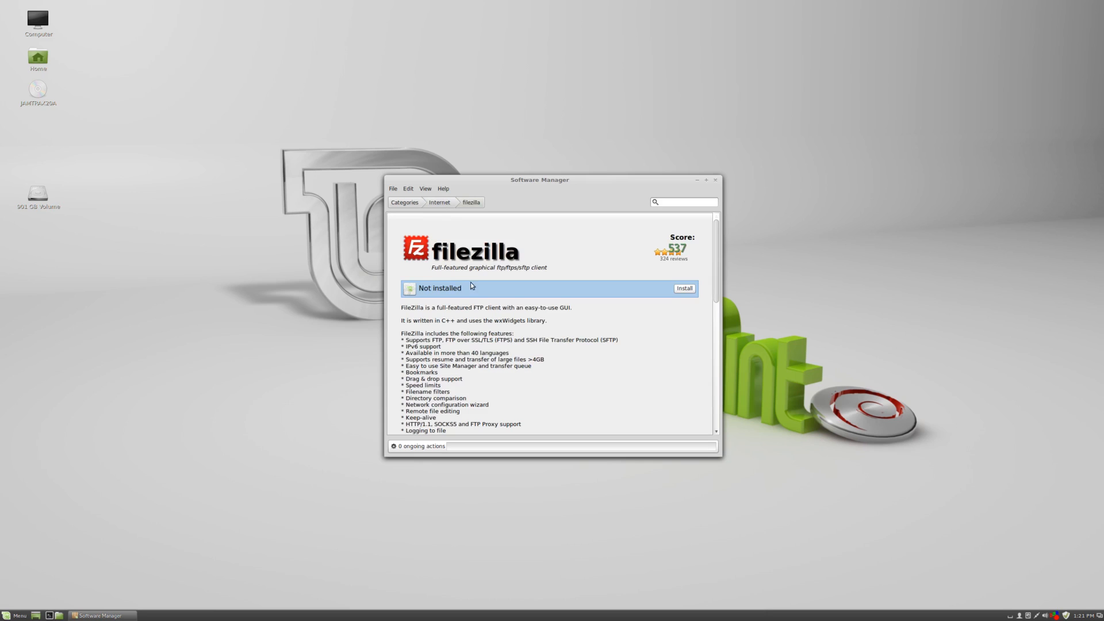
scroll(471, 293, "down", 5)
scroll(471, 295, "up", 5)
scroll(471, 292, "down", 5)
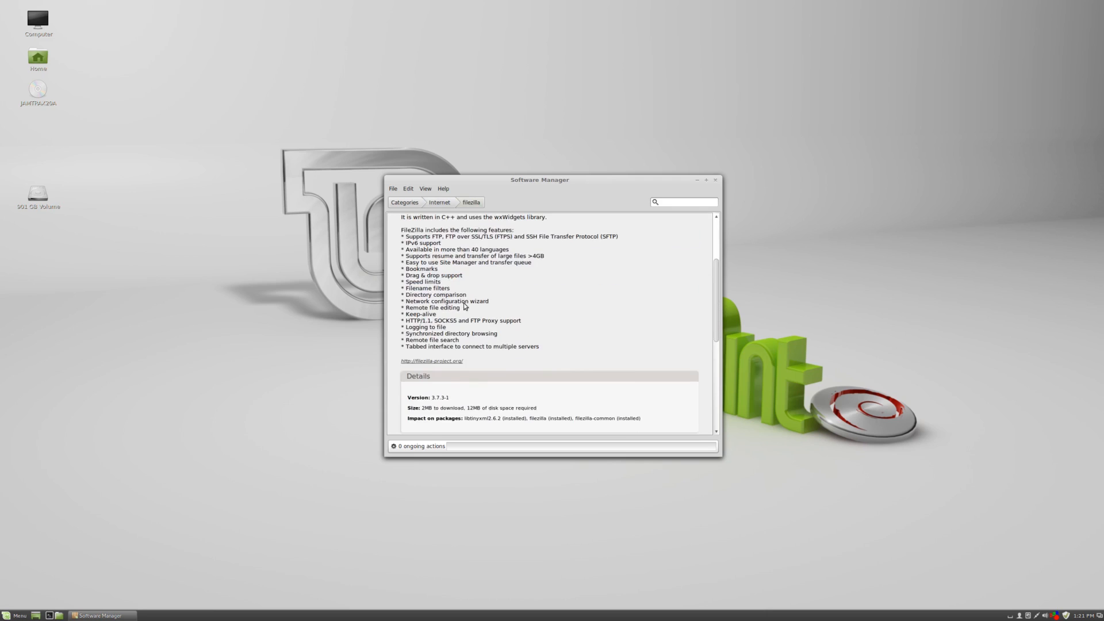
scroll(467, 299, "up", 5)
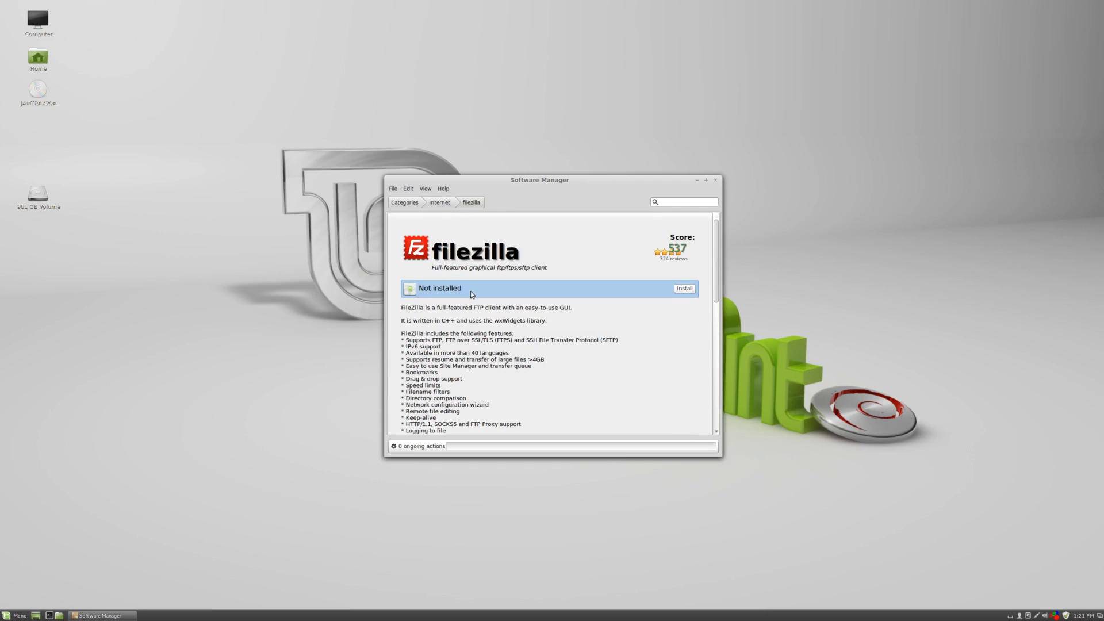
Return to the Internet category and open the Web subcategory.
left_click(447, 206)
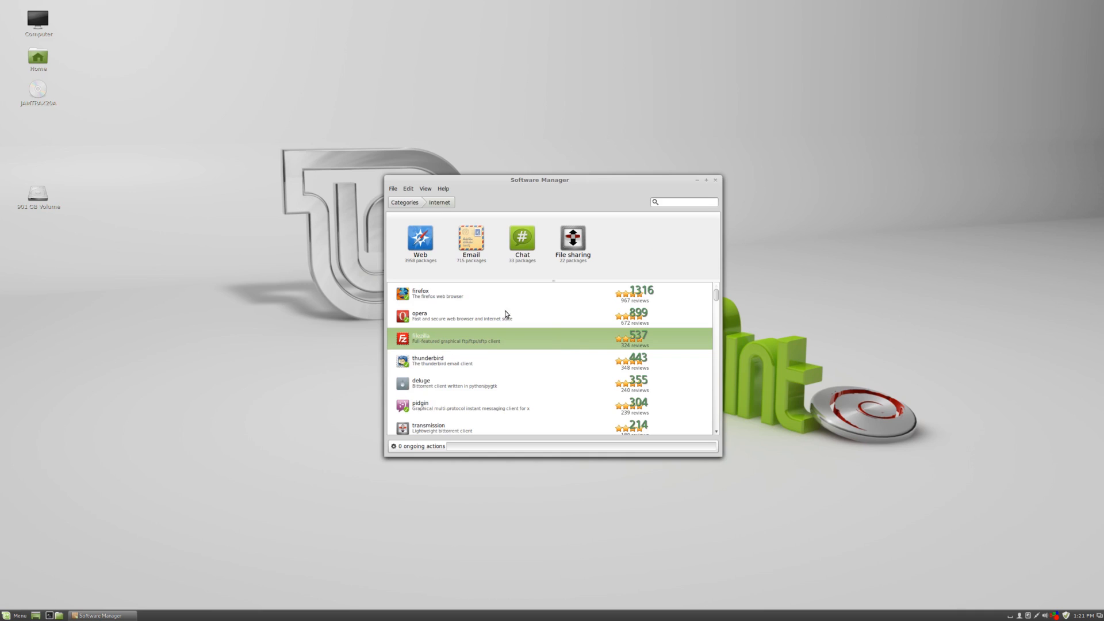
left_click(422, 253)
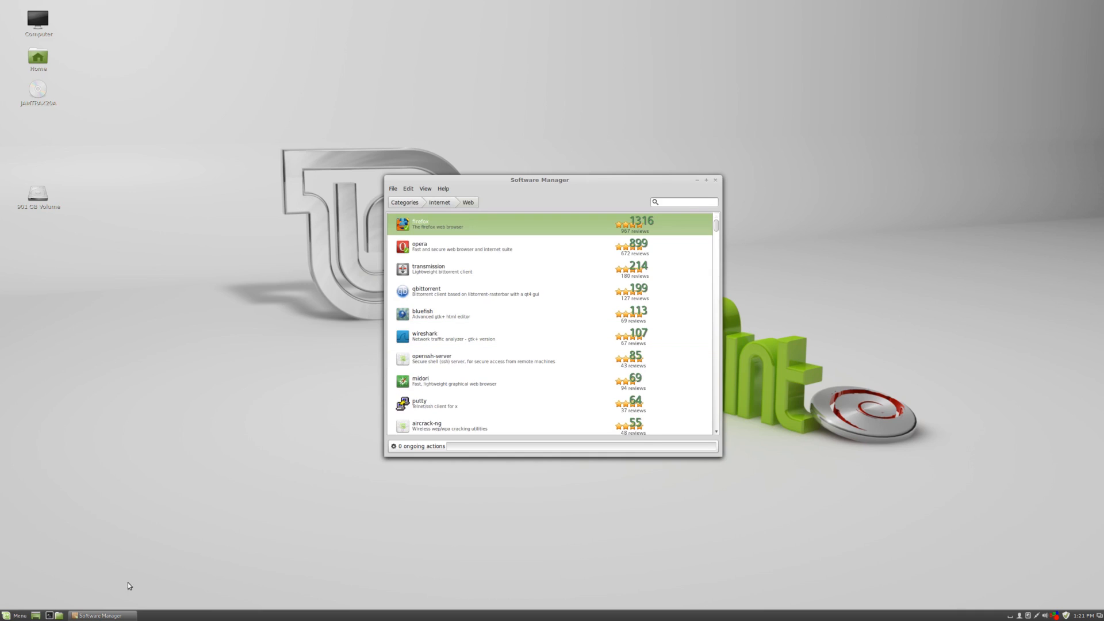
Close Software Manager and open the application menu.
left_click(716, 179)
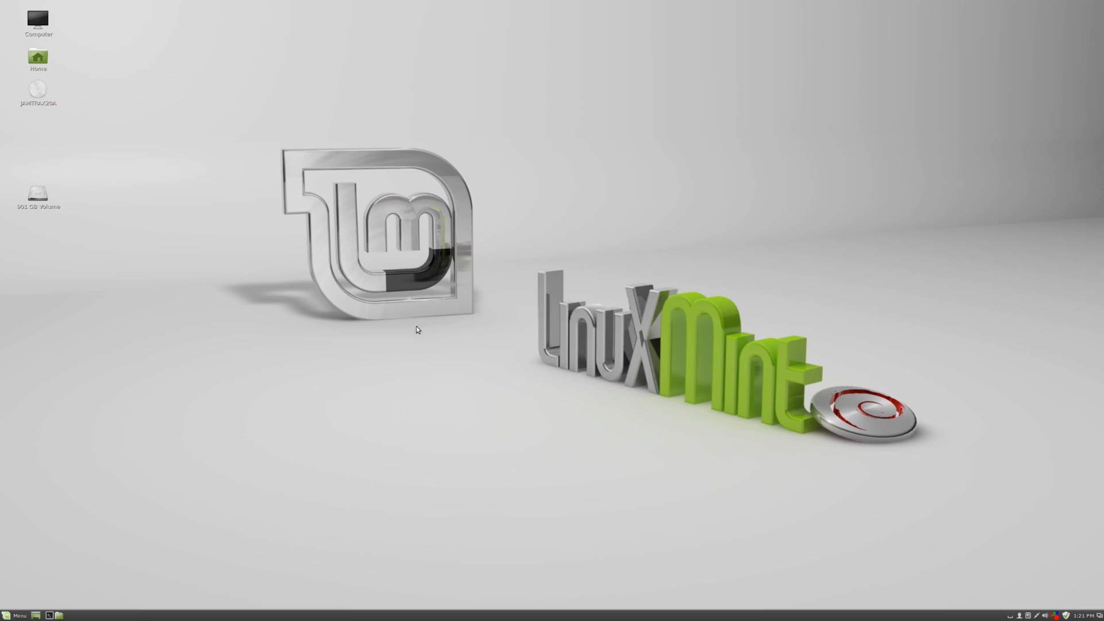
left_click(19, 615)
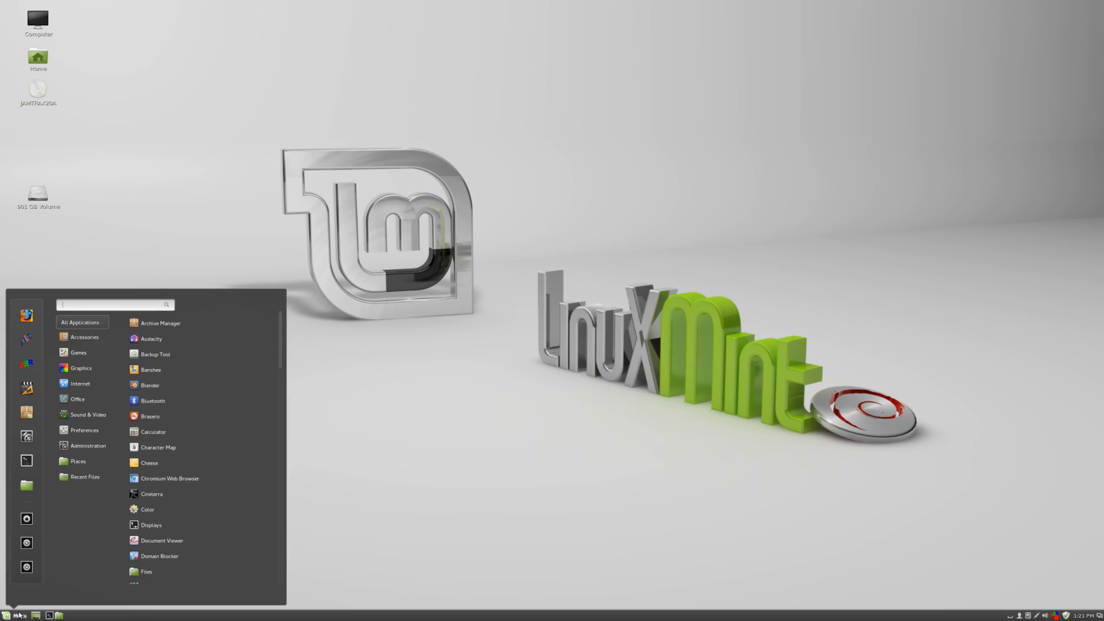
Search the application menu for opera, launch it, and accept the Opera licence agreement.
type("opera")
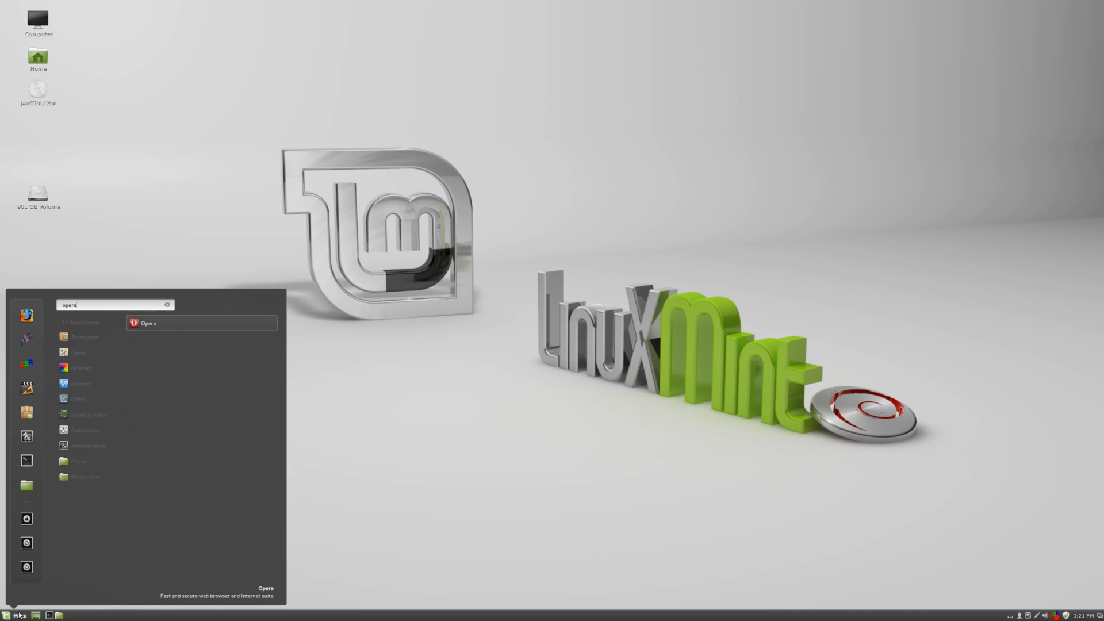
key("Return")
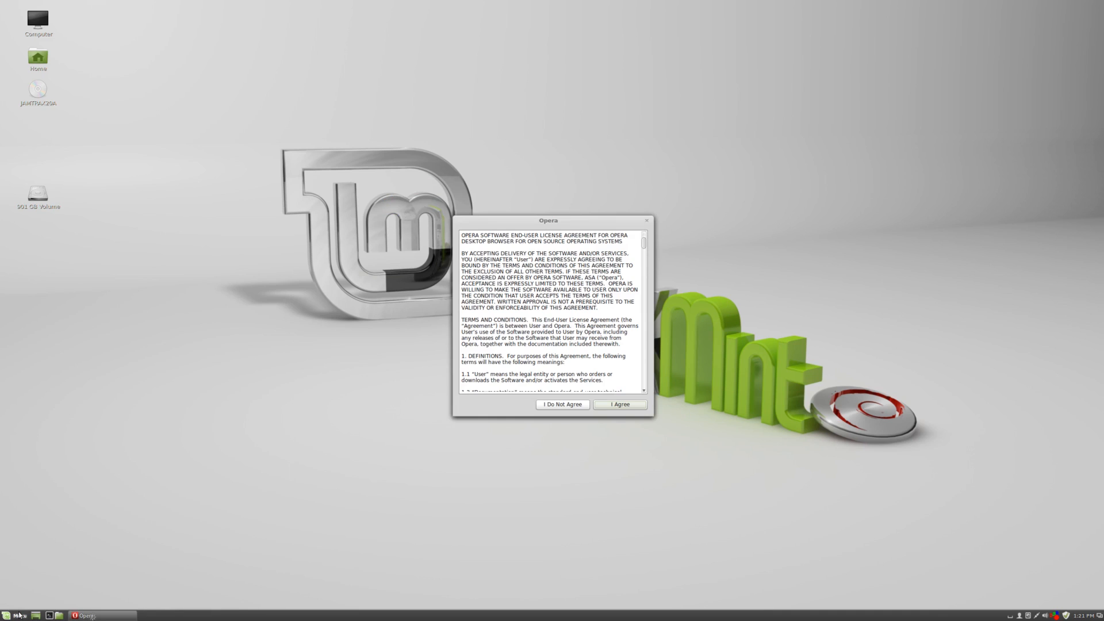
left_click(636, 404)
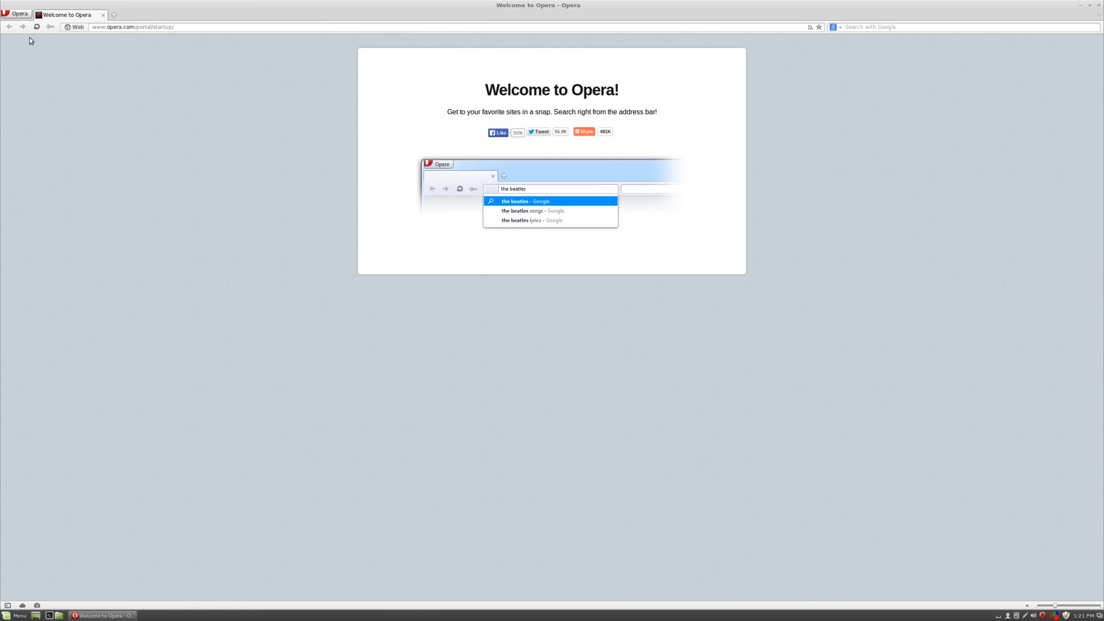
Exit the Opera browser.
left_click(23, 14)
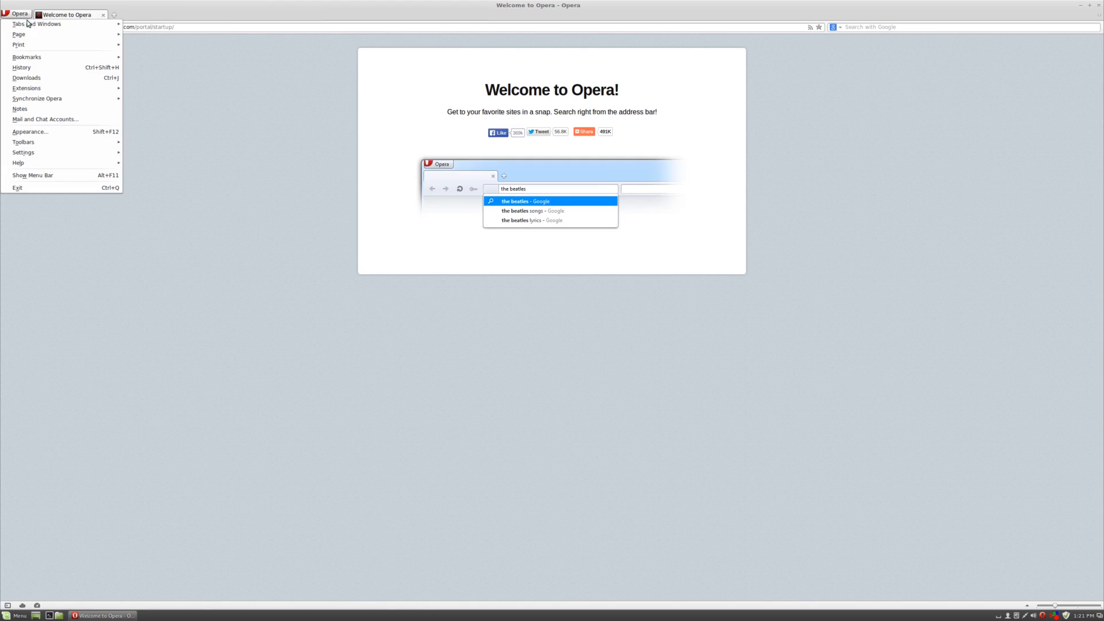
mouse_move(27, 23)
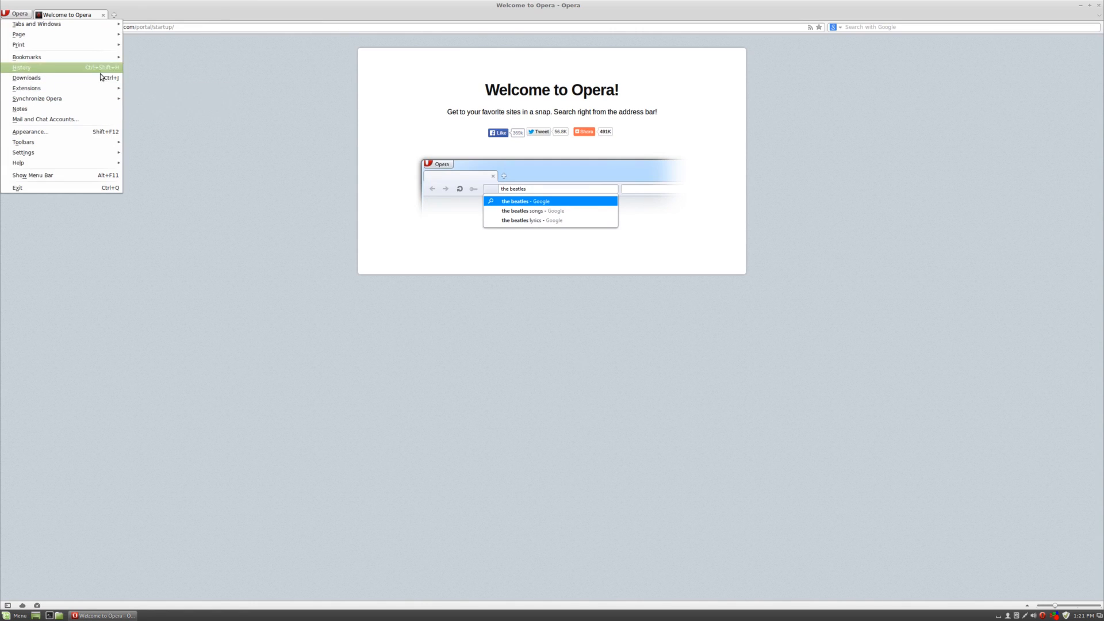
left_click(102, 188)
Open Software Manager from the application menu, browse the Office category's package list, and return to Categories.
left_click(17, 615)
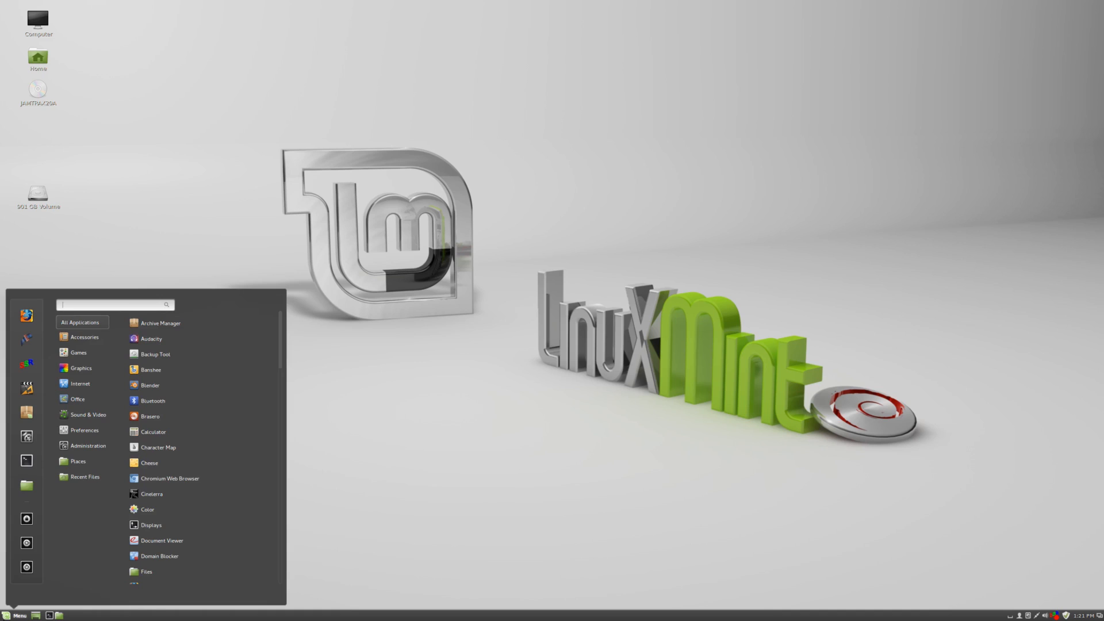
left_click(27, 417)
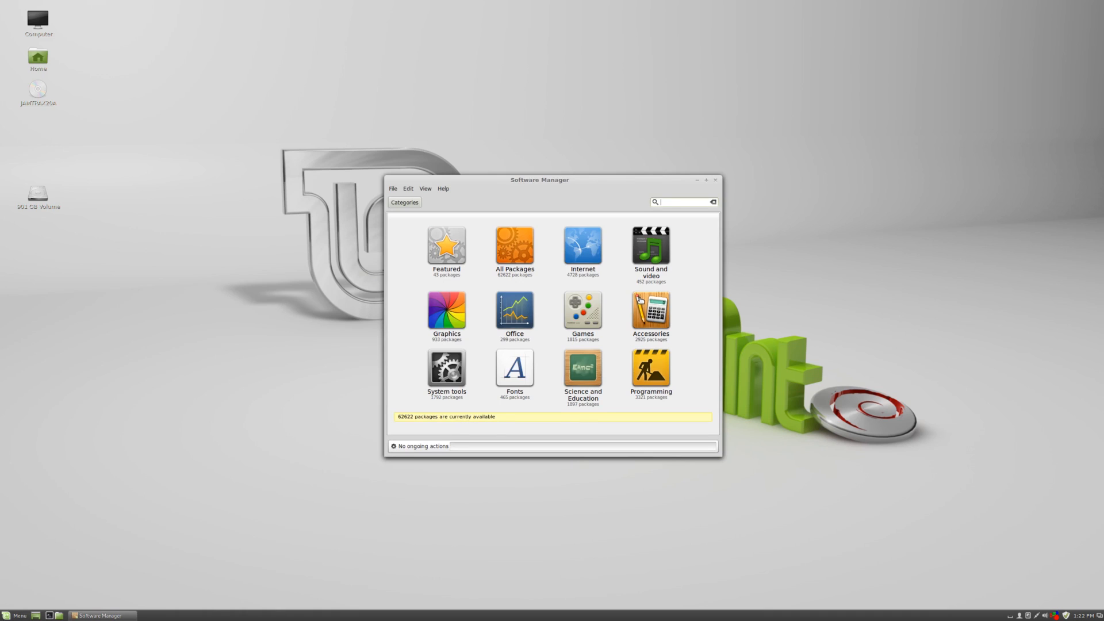
left_click(520, 320)
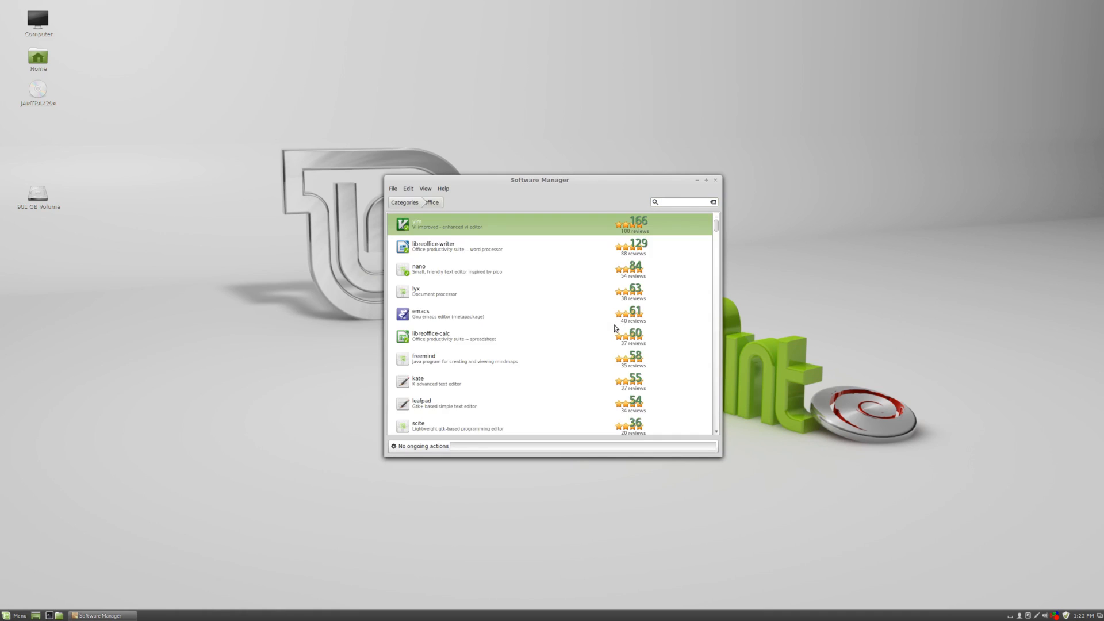
scroll(497, 322, "down", 1)
left_click(462, 252)
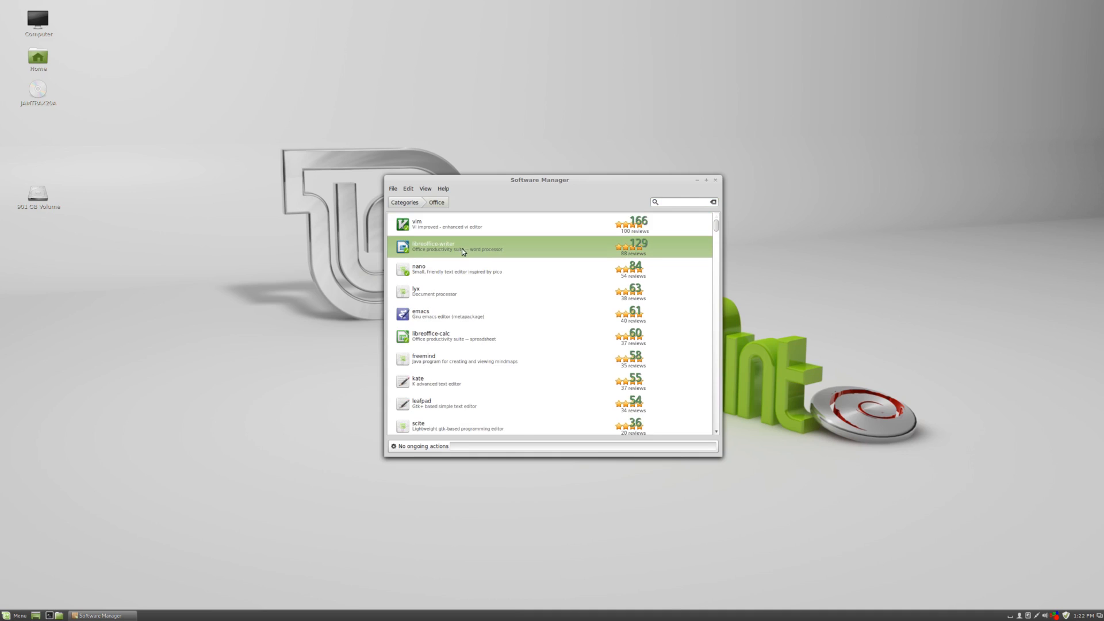
scroll(499, 308, "down", 5)
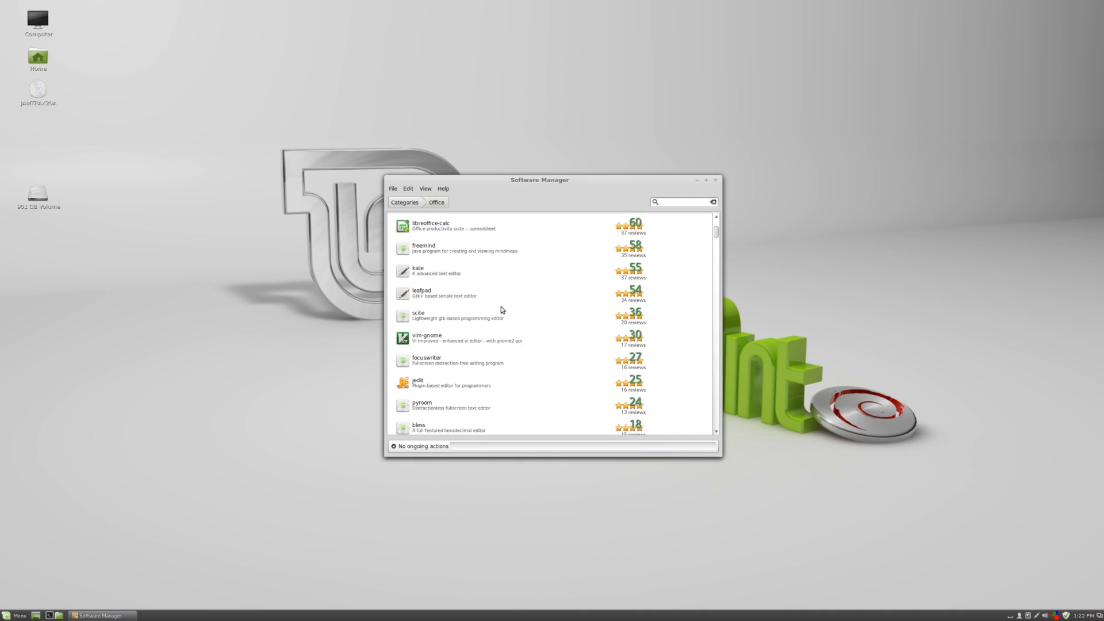
scroll(502, 310, "down", 10)
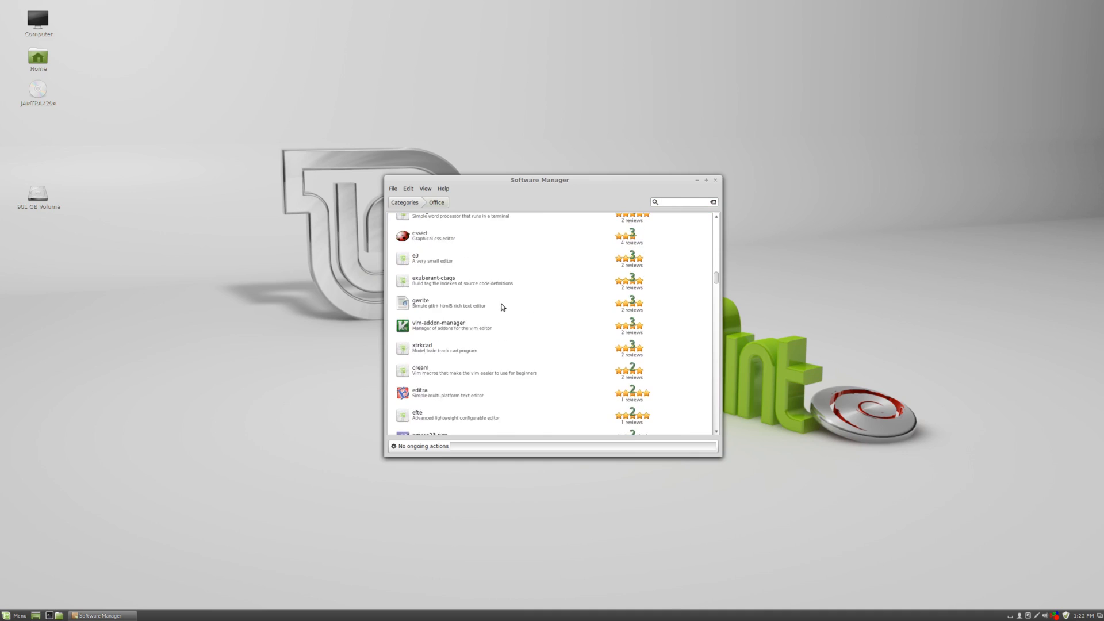
scroll(503, 304, "down", 4)
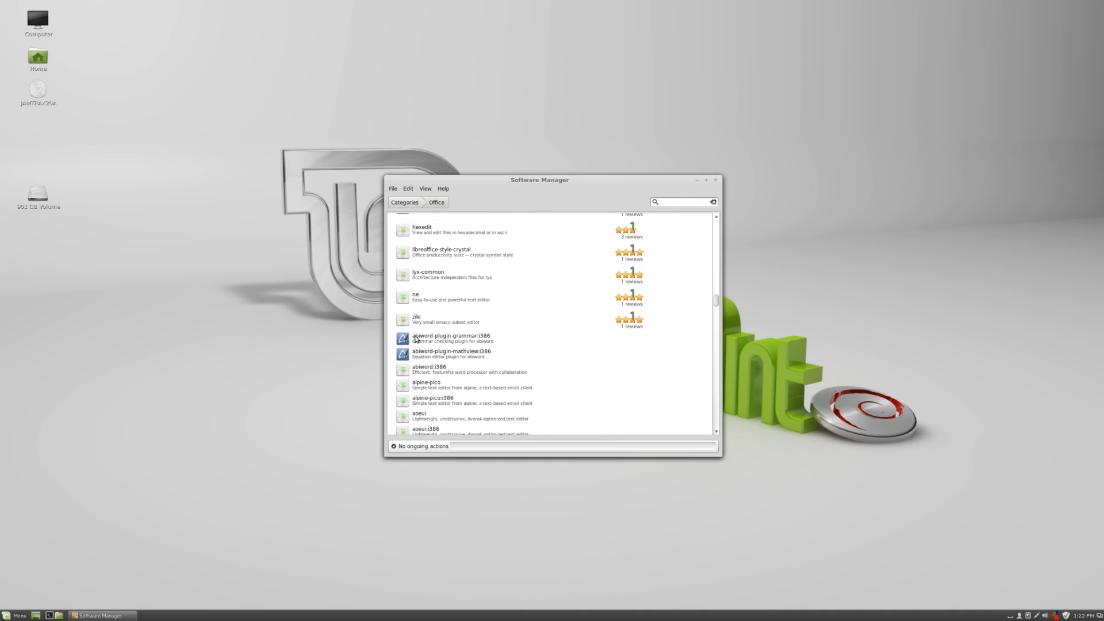
left_click(419, 343)
scroll(517, 339, "down", 1)
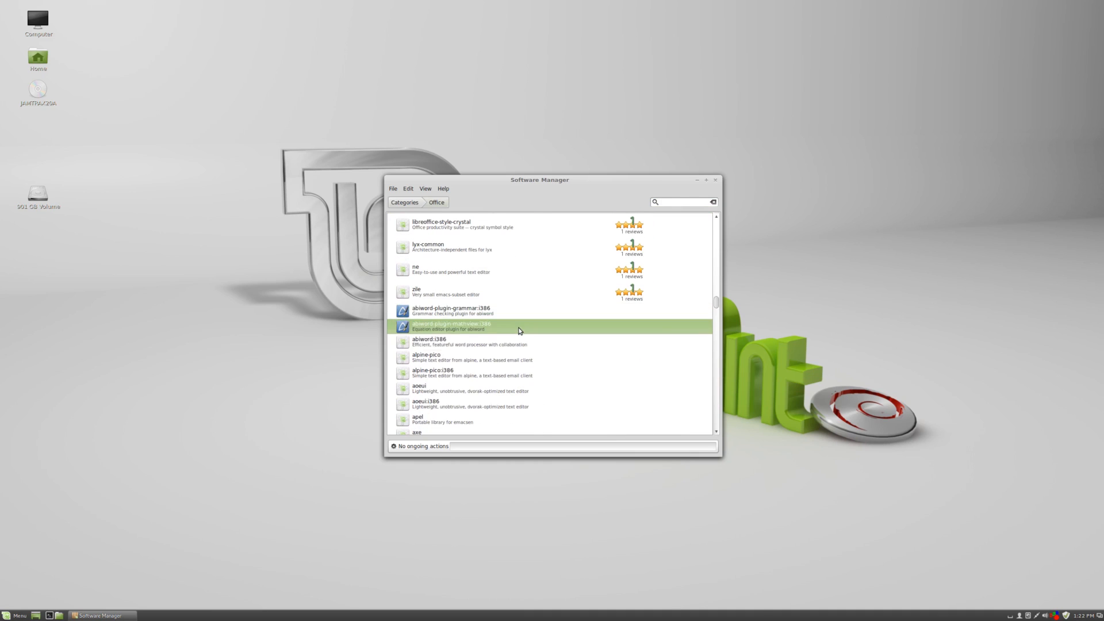
scroll(526, 328, "down", 5)
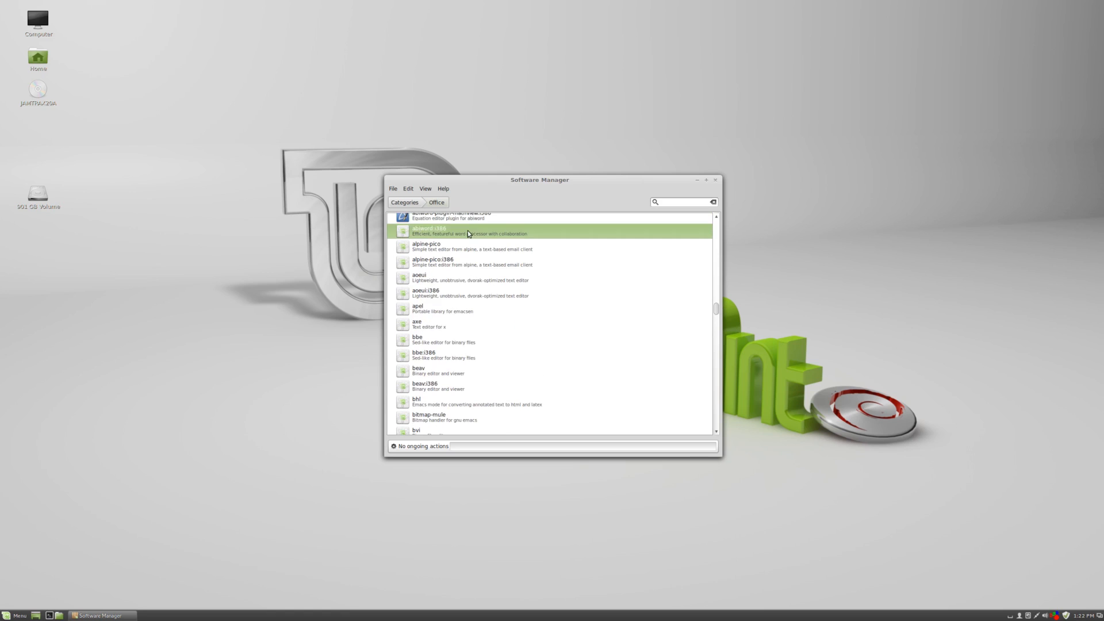
scroll(568, 249, "down", 5)
scroll(570, 252, "down", 15)
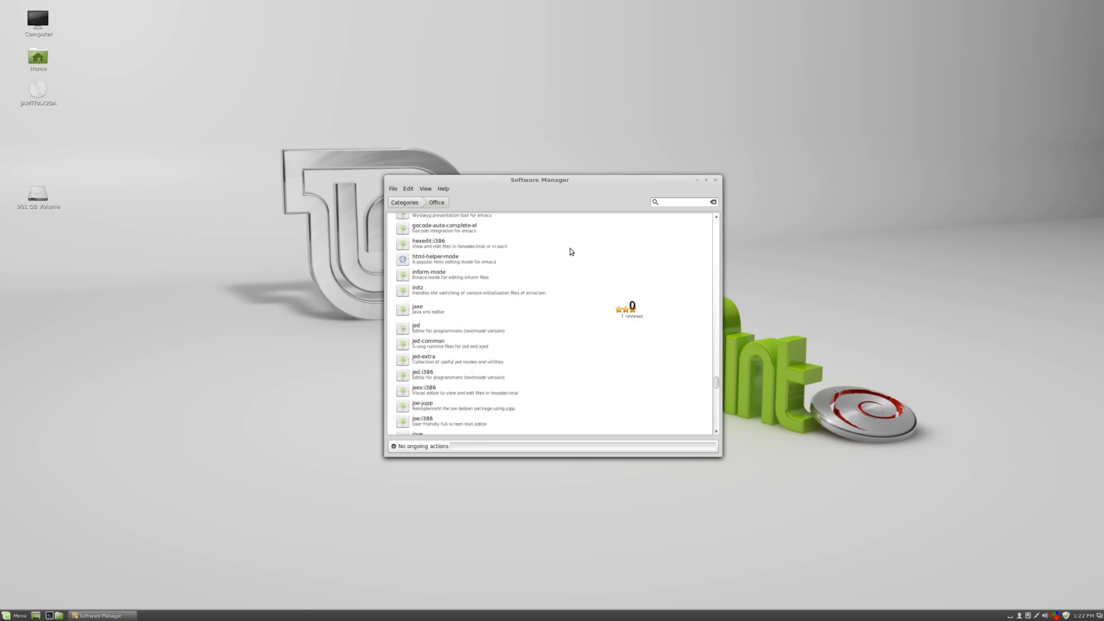
left_click(404, 201)
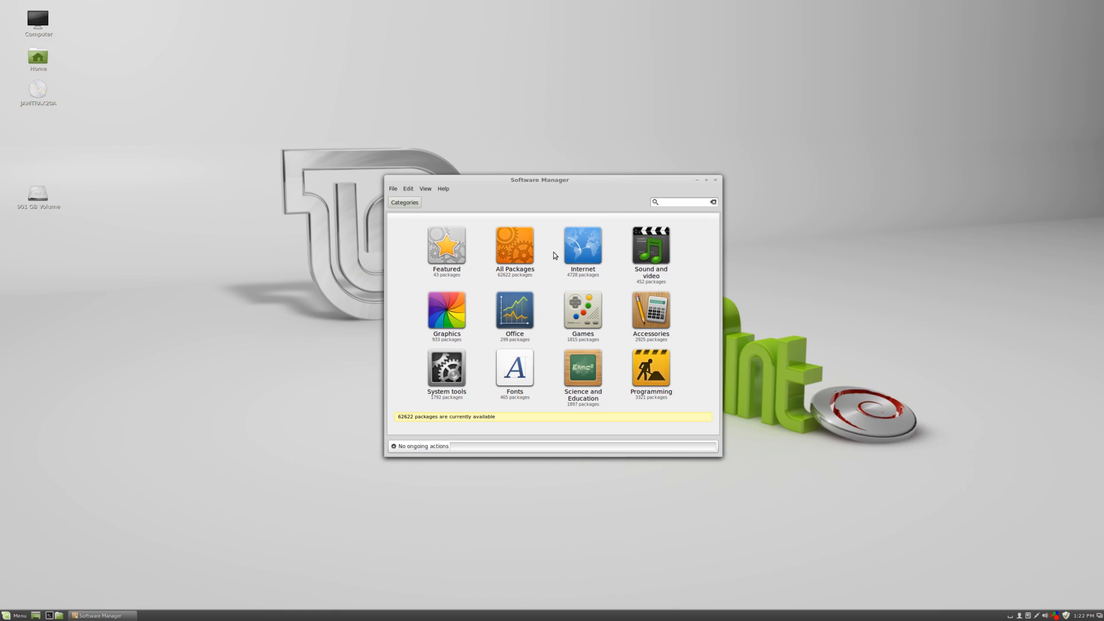
Open Software Sources and review the official and additional repositories, then close the window.
left_click(412, 188)
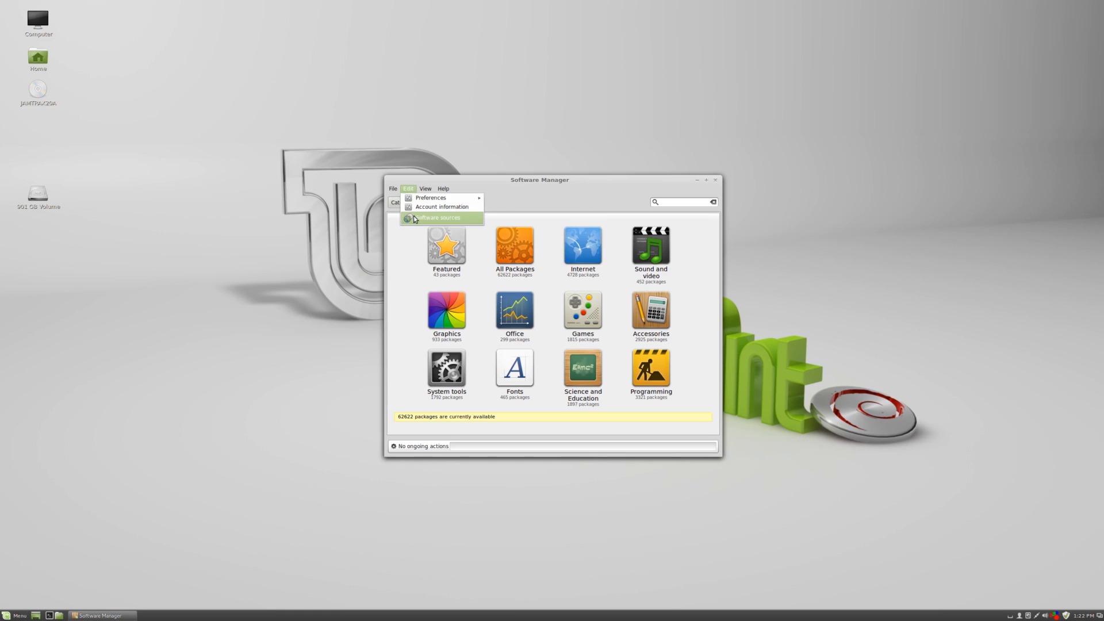
left_click(438, 217)
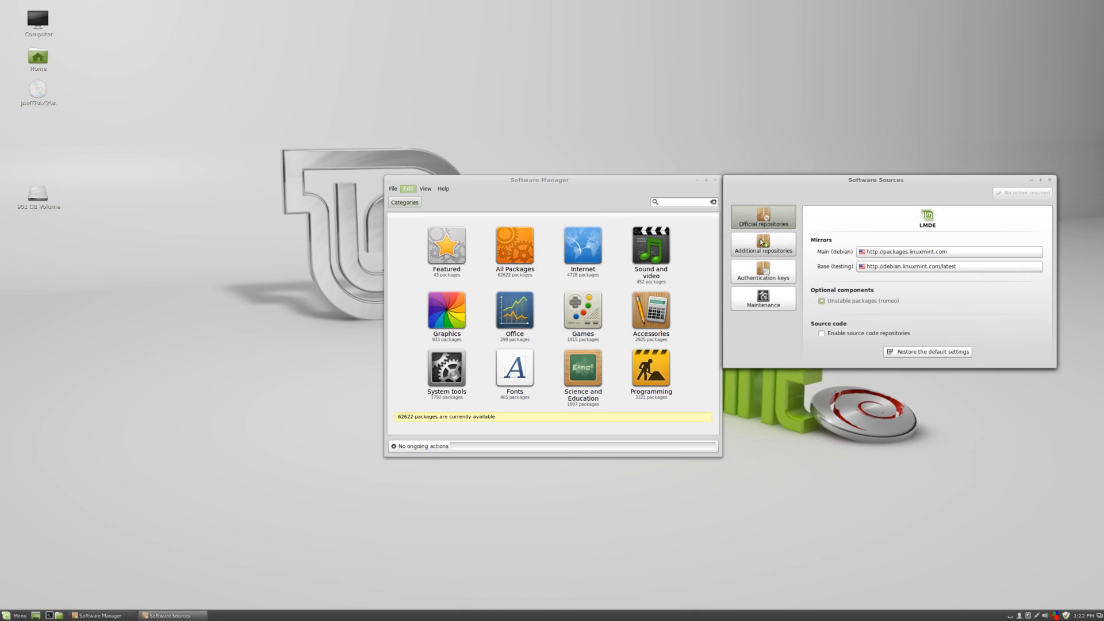
left_click(762, 242)
left_click(873, 226)
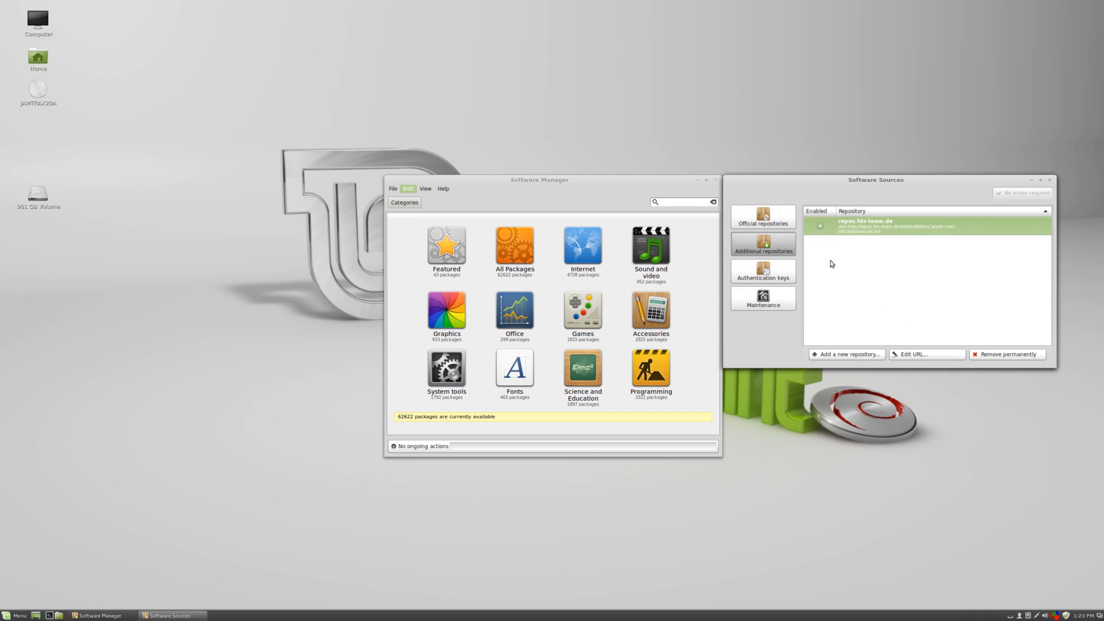
left_click(764, 218)
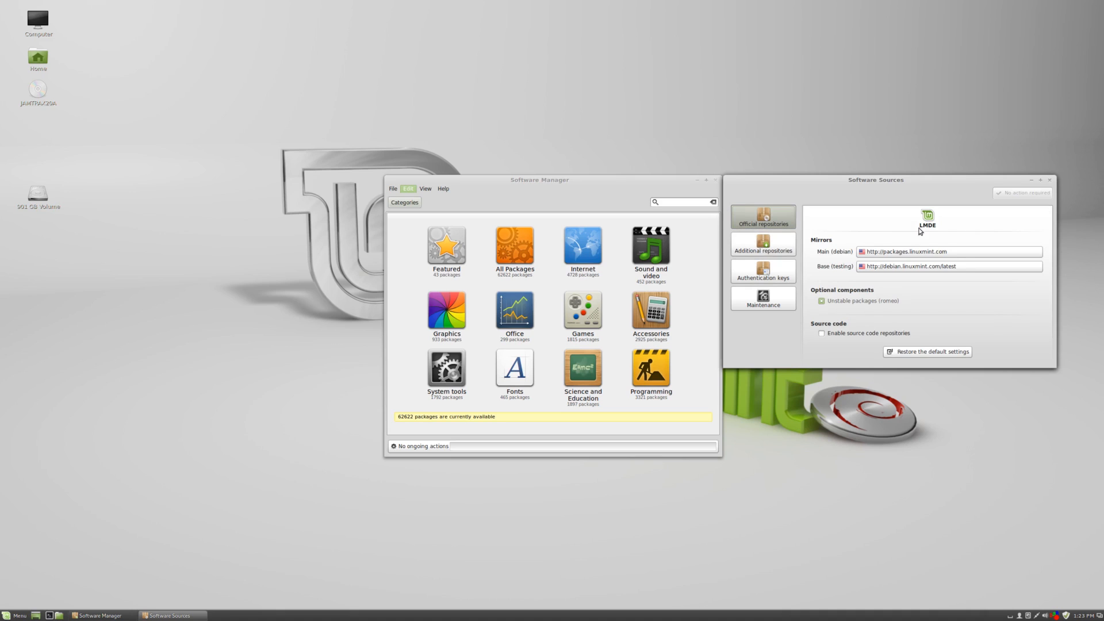
left_click(1049, 180)
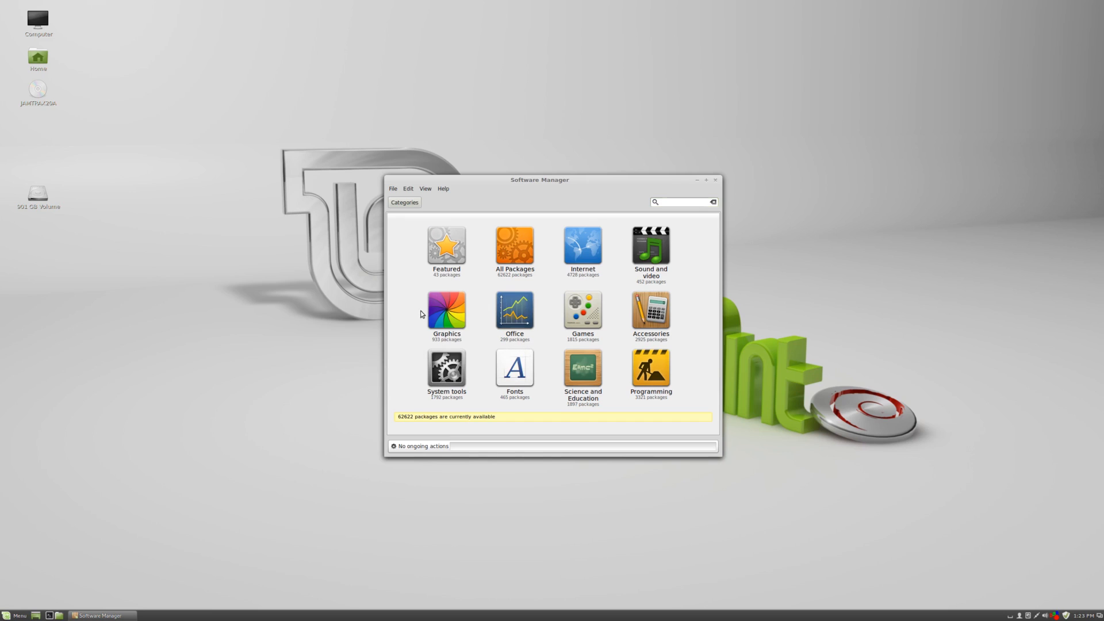
Open the Graphics category and the calibre package details.
left_click(447, 311)
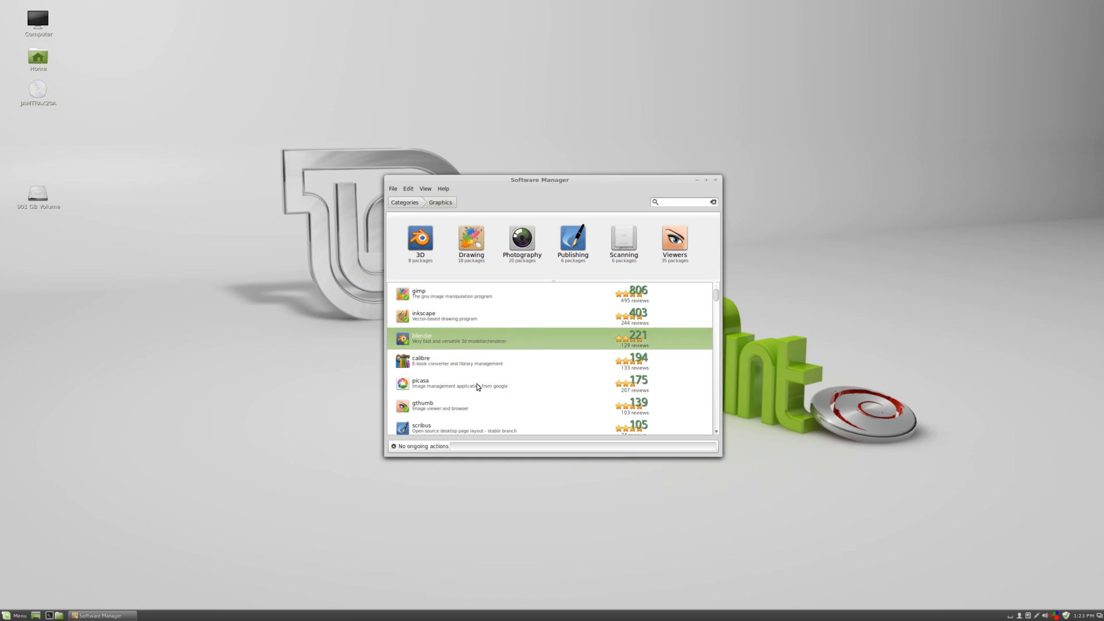
scroll(486, 382, "down", 2)
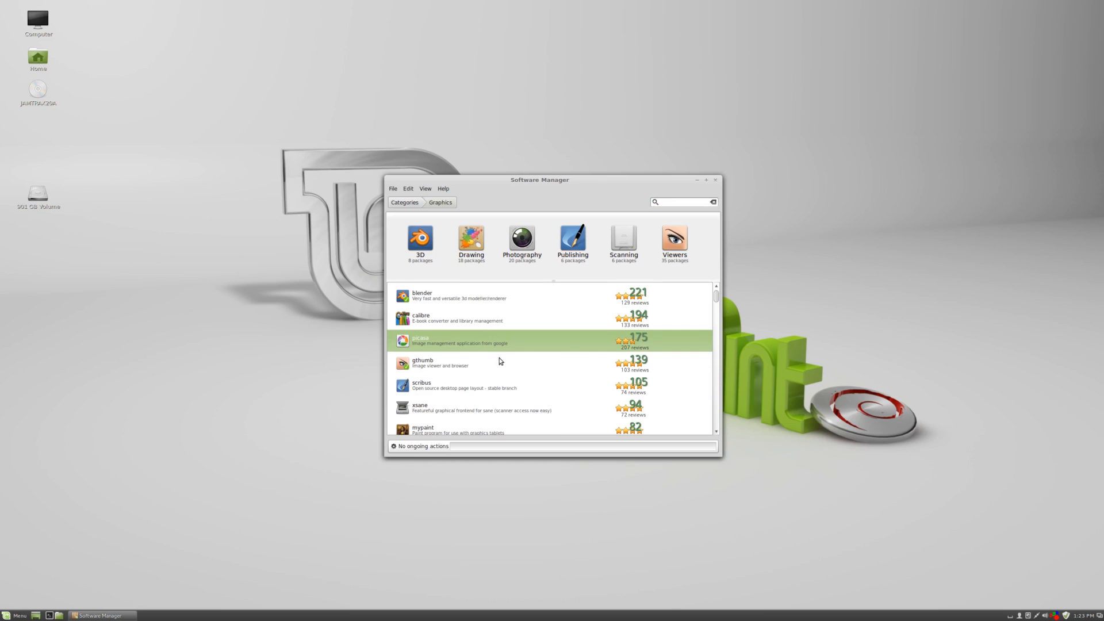
scroll(454, 356, "up", 2)
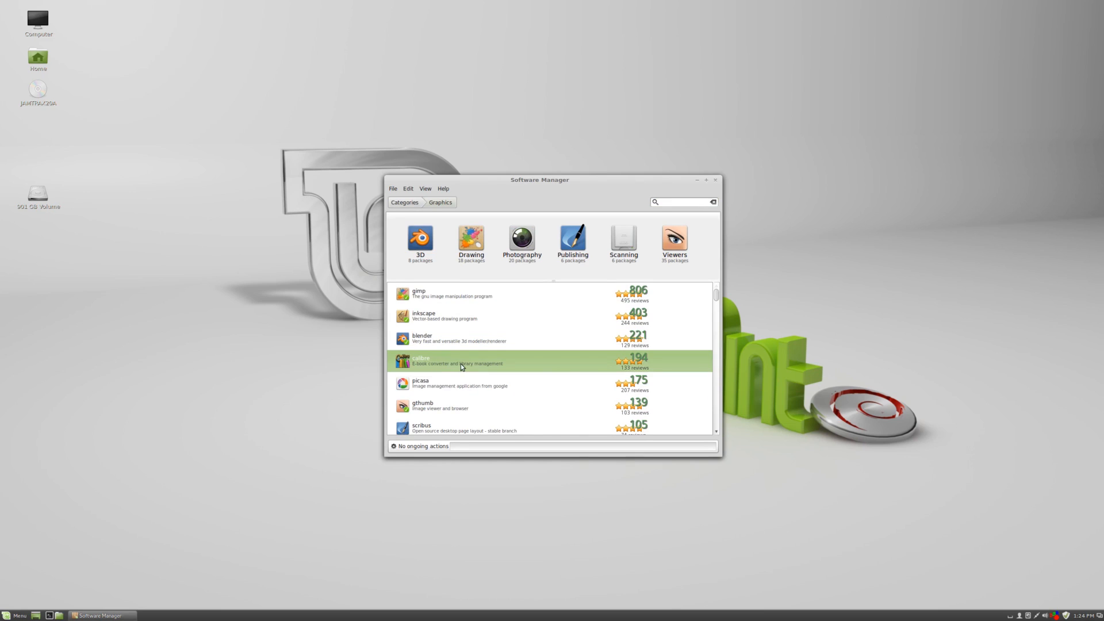
left_click(461, 363)
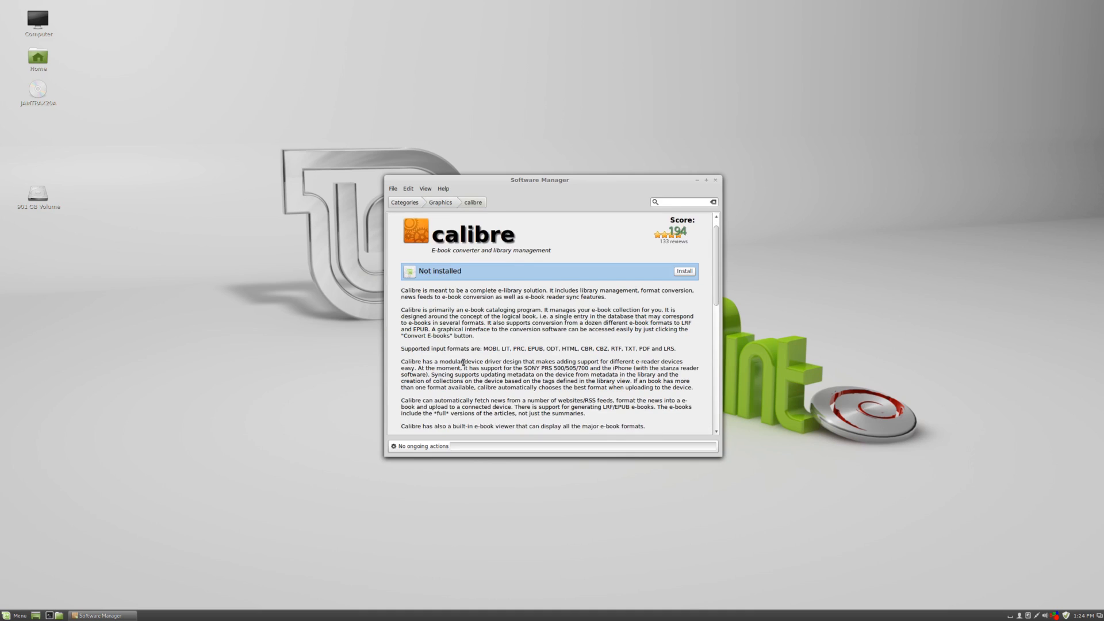
Scroll through the calibre description and open its first screenshot.
scroll(464, 362, "up", 1)
scroll(464, 364, "down", 4)
scroll(463, 365, "up", 4)
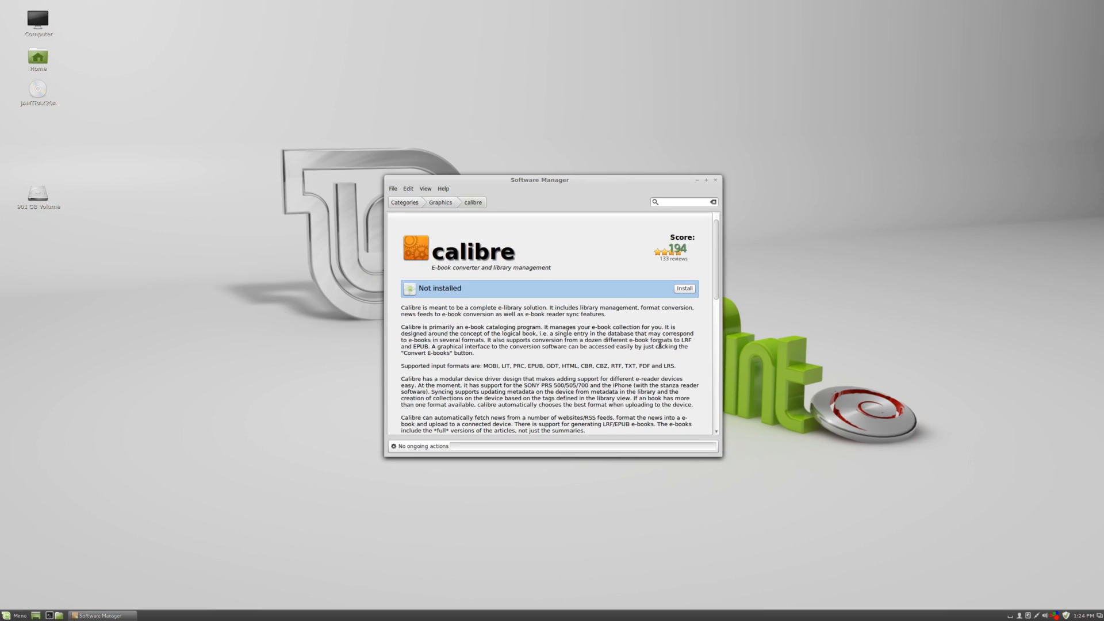
scroll(650, 300, "down", 3)
scroll(650, 301, "up", 2)
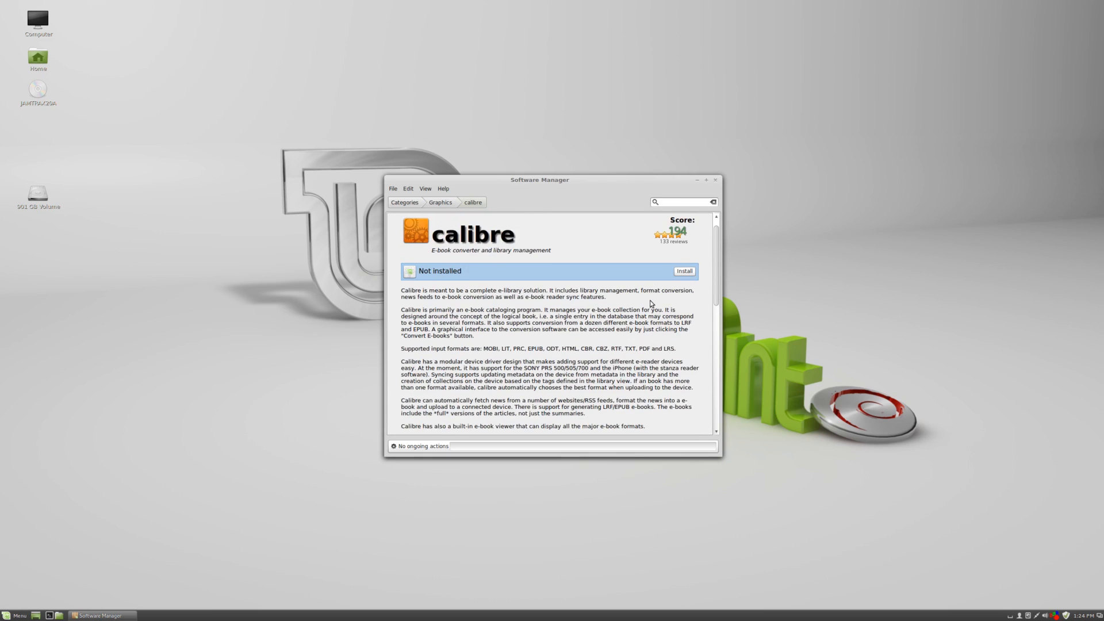
scroll(650, 303, "up", 1)
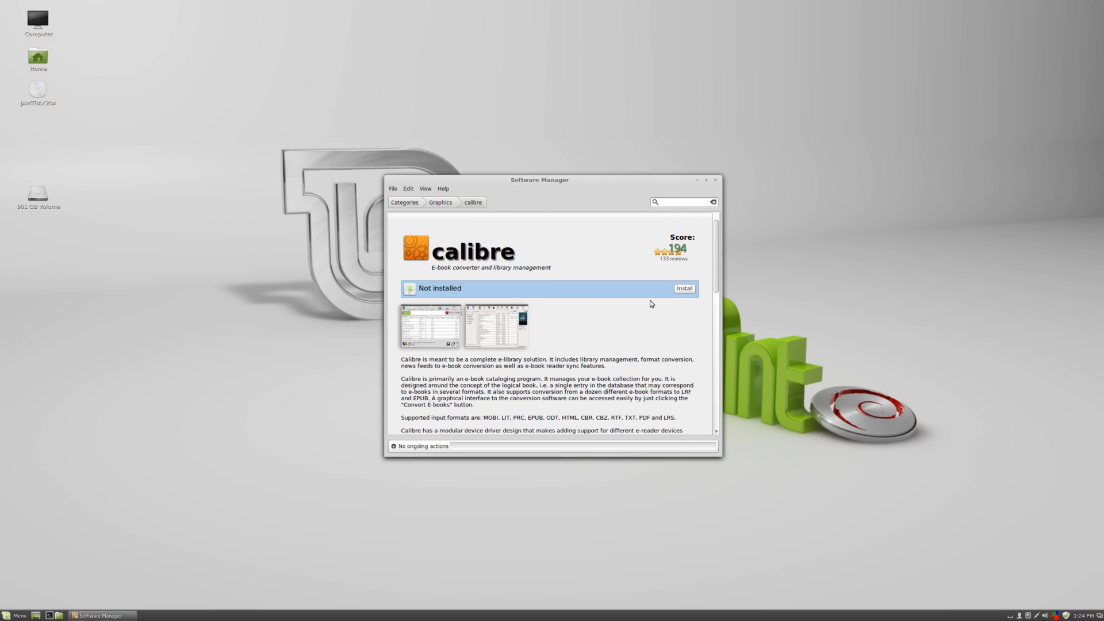
left_click(430, 326)
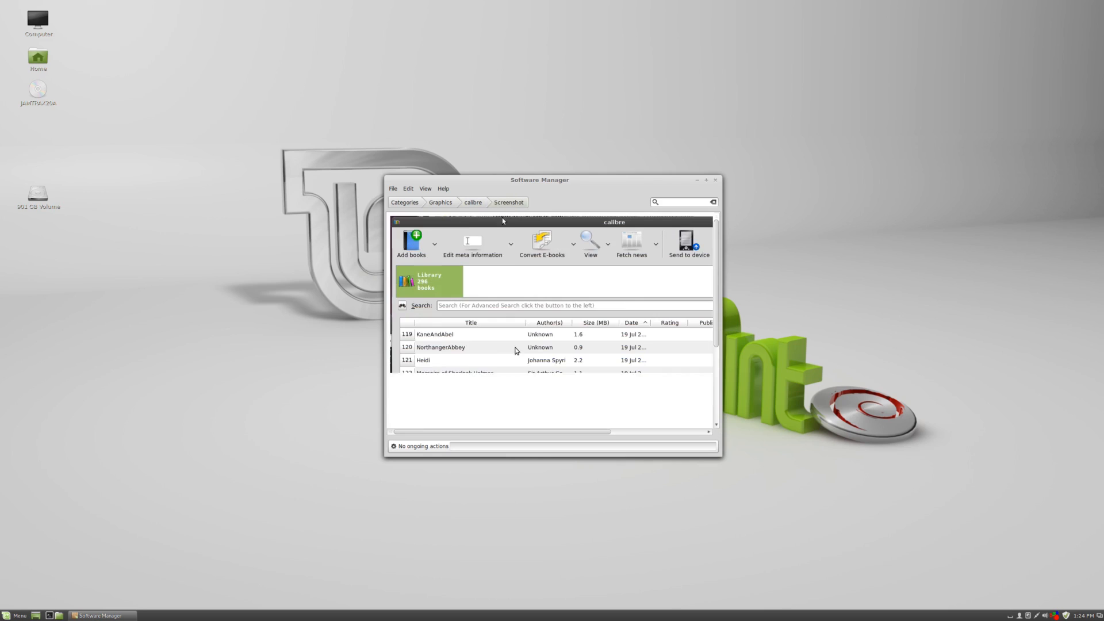
scroll(502, 244, "down", 4)
scroll(502, 253, "up", 4)
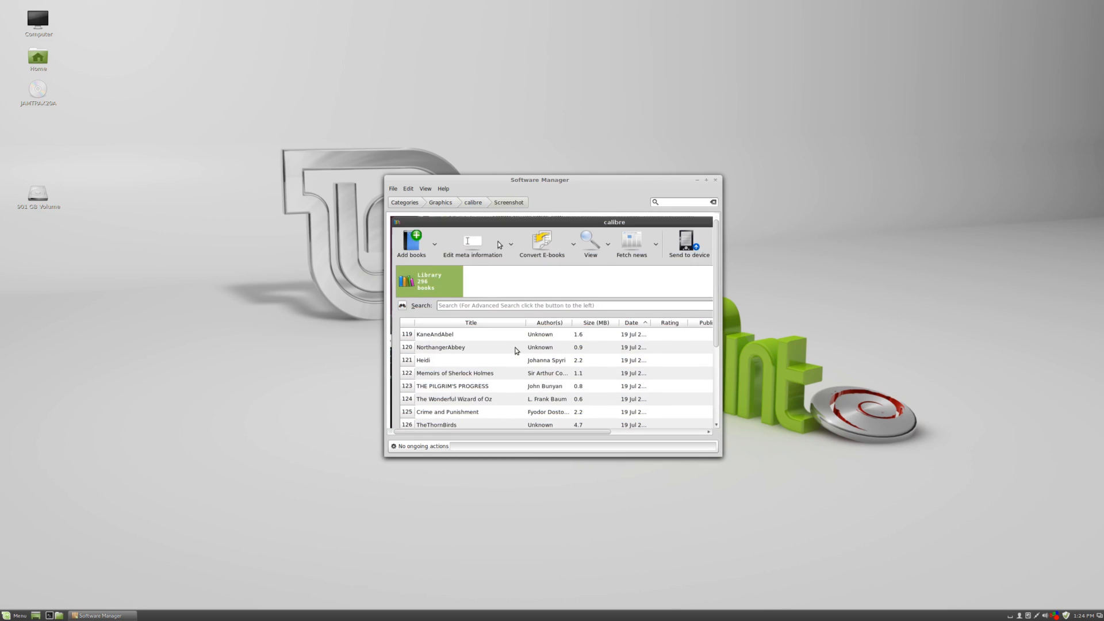
Return to the Graphics category, browse its package list, and go back to Categories.
left_click(443, 203)
scroll(458, 322, "down", 3)
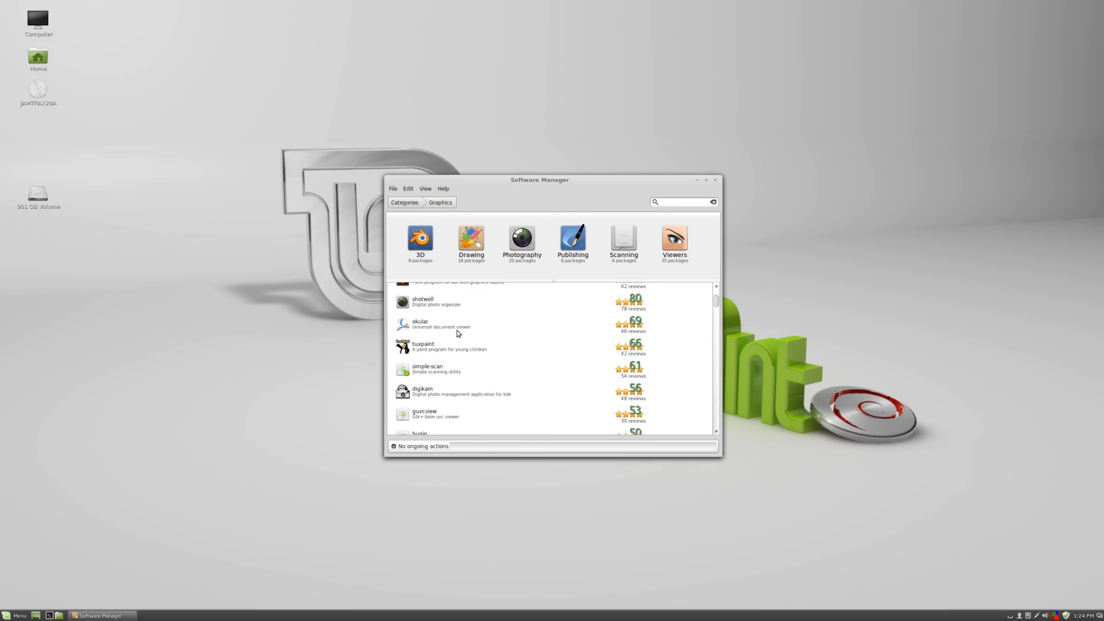
scroll(460, 320, "down", 10)
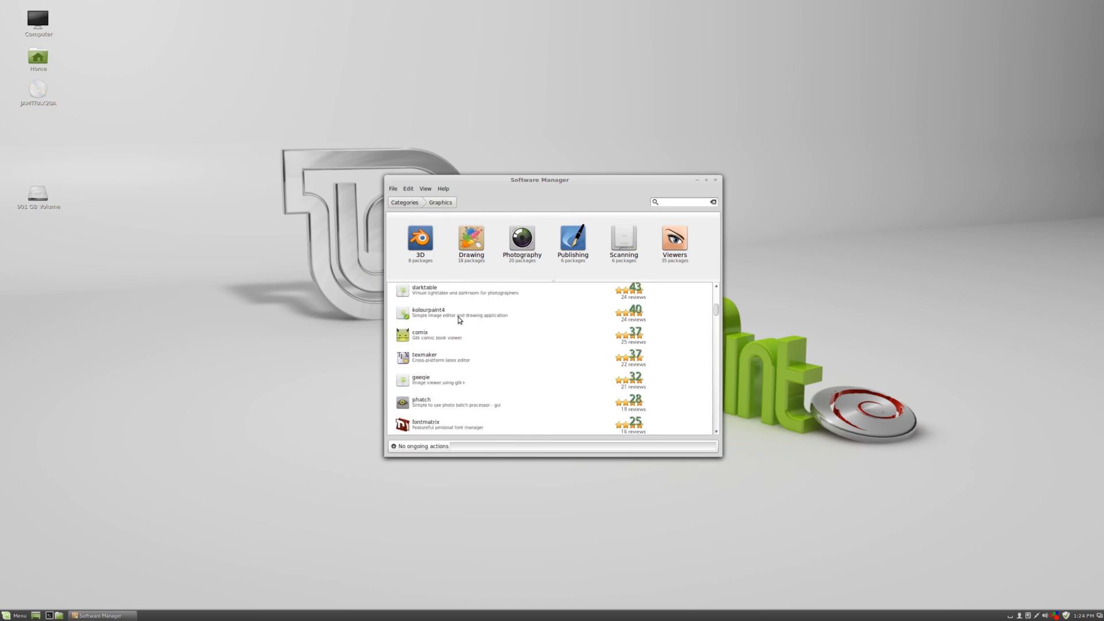
scroll(459, 319, "down", 10)
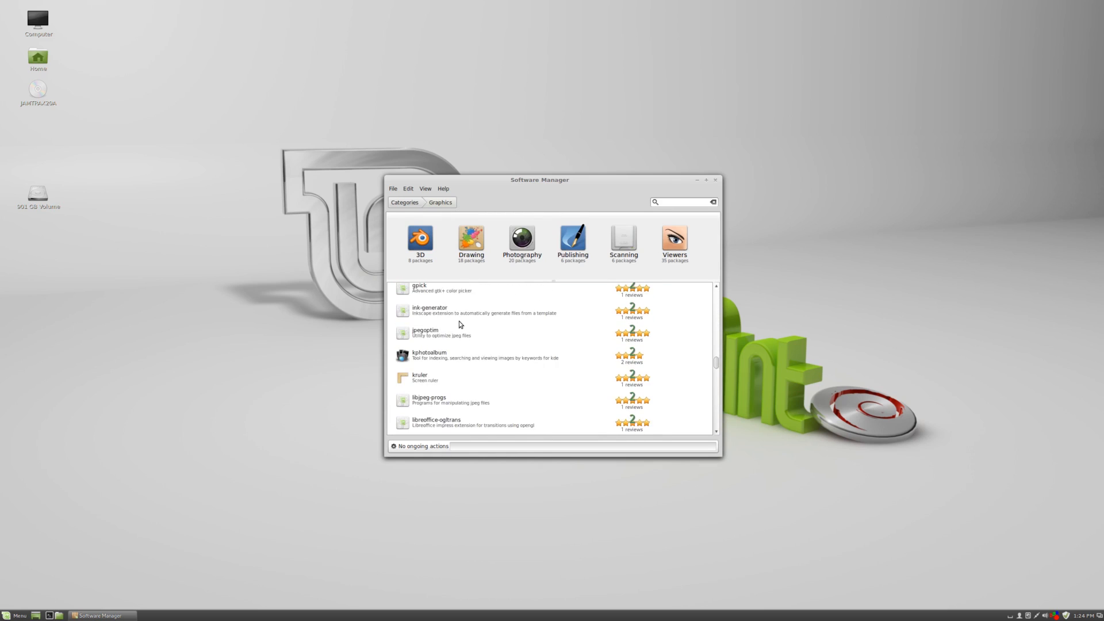
scroll(462, 322, "up", 2)
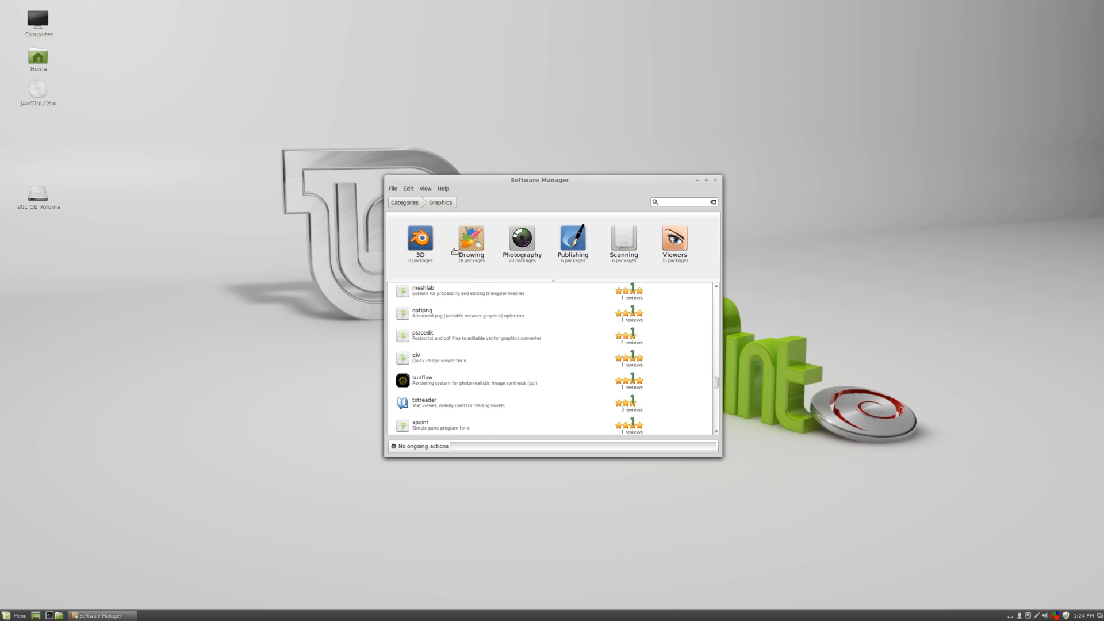
left_click(409, 204)
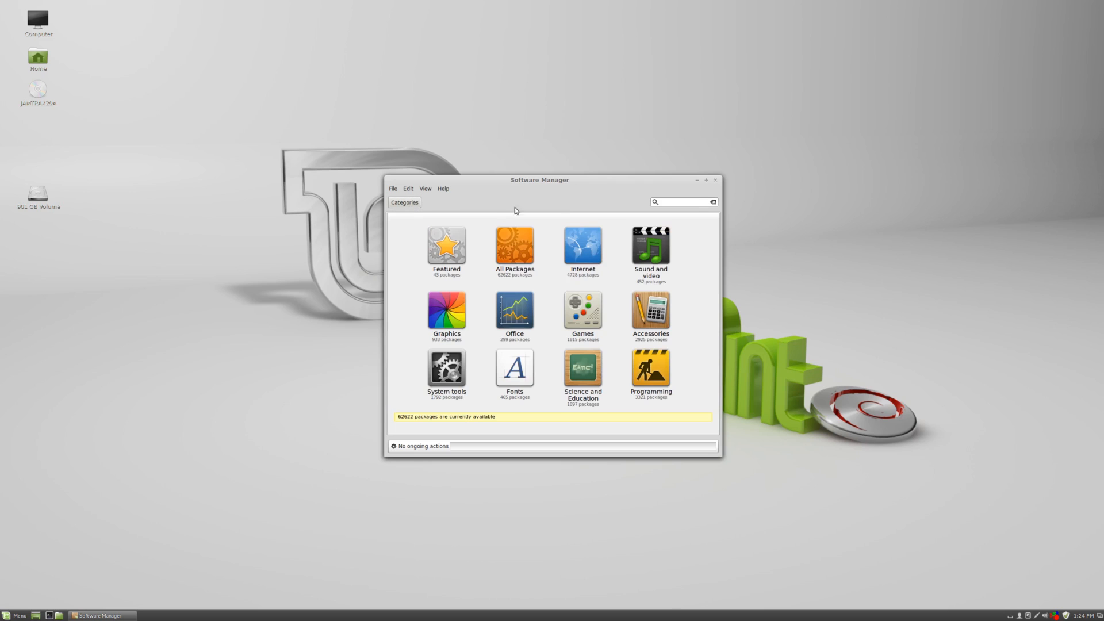
Search the packages for blender.
left_click(691, 201)
type("blende")
key("Return")
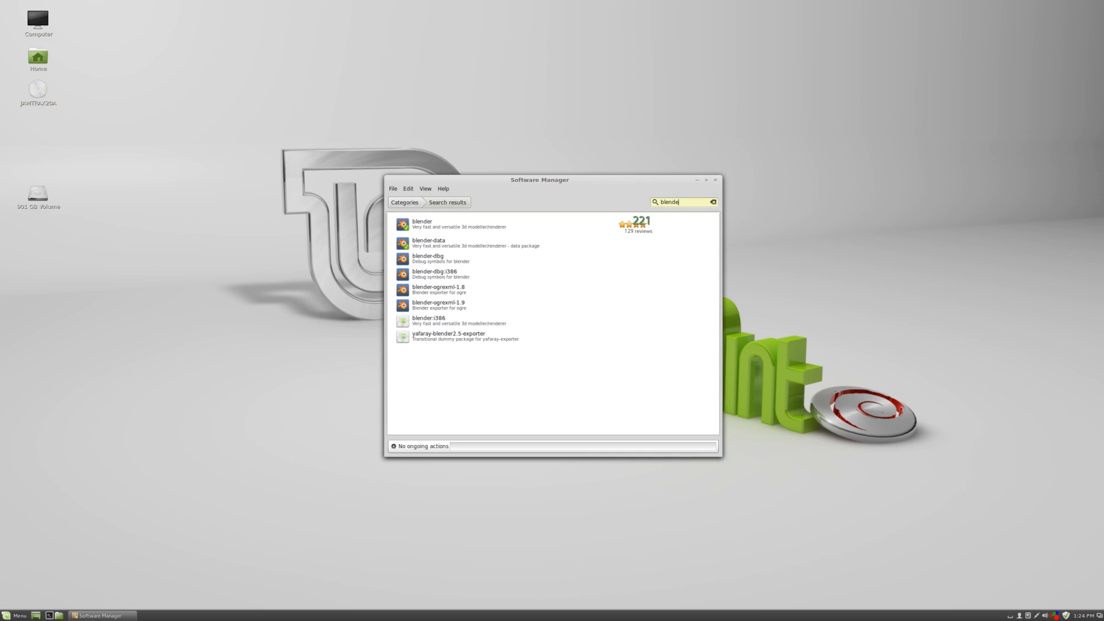
Replace the search with video editor and select several of the listed editors in turn.
key("BackSpace")
key("BackSpace")
key("BackSpace")
key("BackSpace")
key("BackSpace")
key("BackSpace")
type("vird")
type("o editor")
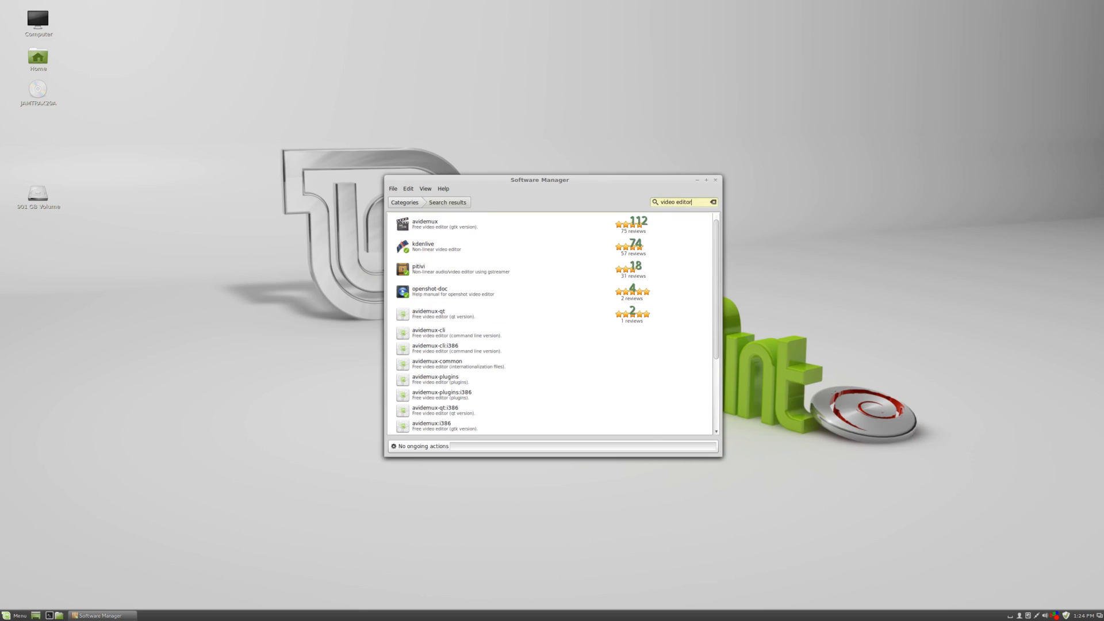
left_click(509, 228)
left_click(506, 269)
left_click(505, 246)
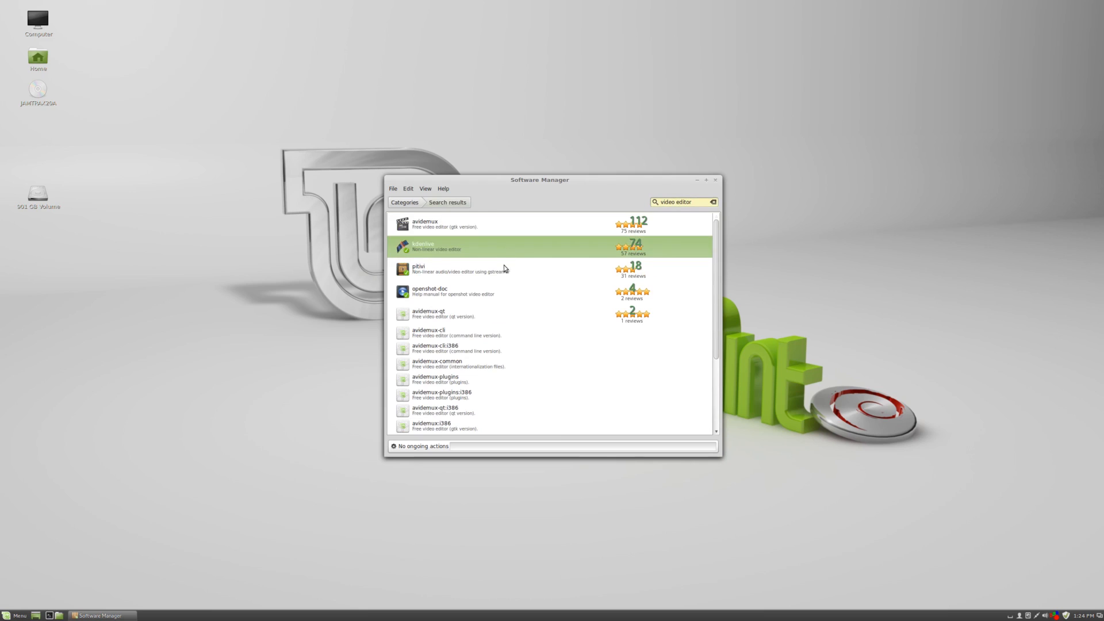
left_click(502, 290)
Return to Categories and open the Games category.
left_click(404, 202)
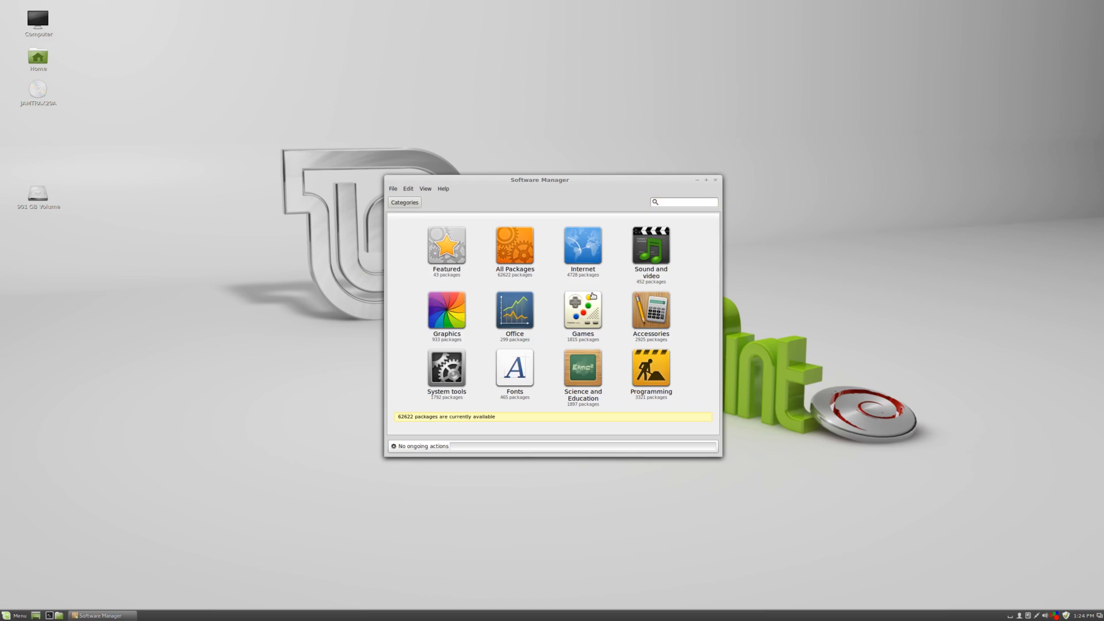
left_click(592, 299)
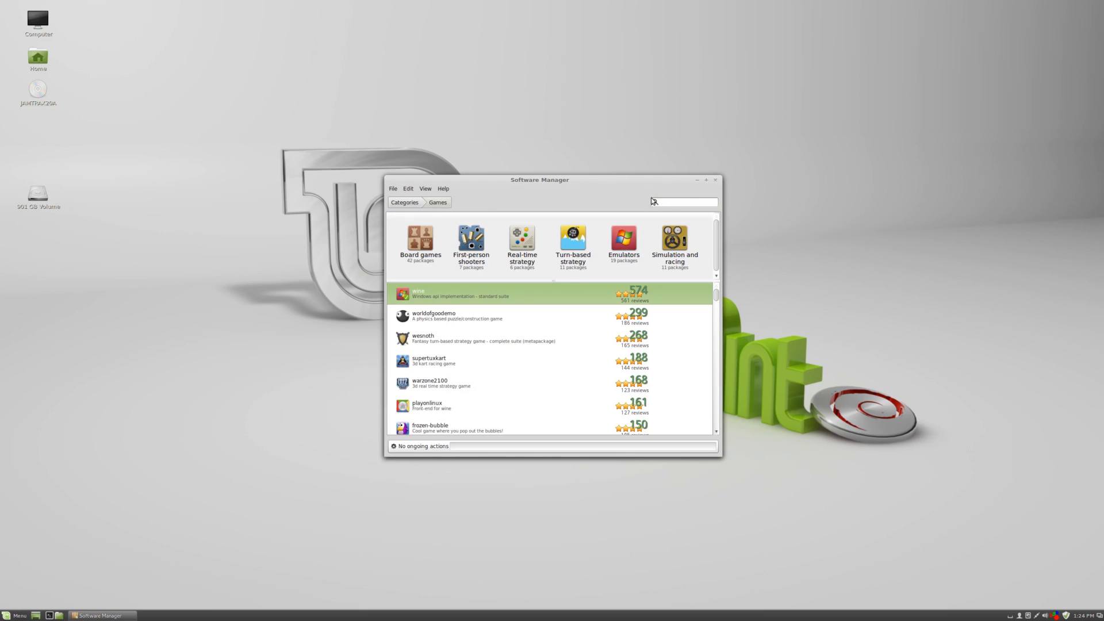
Search the Games category for gnome-games, open the package and start its installation.
left_click(674, 204)
type("gnome-")
key("Return")
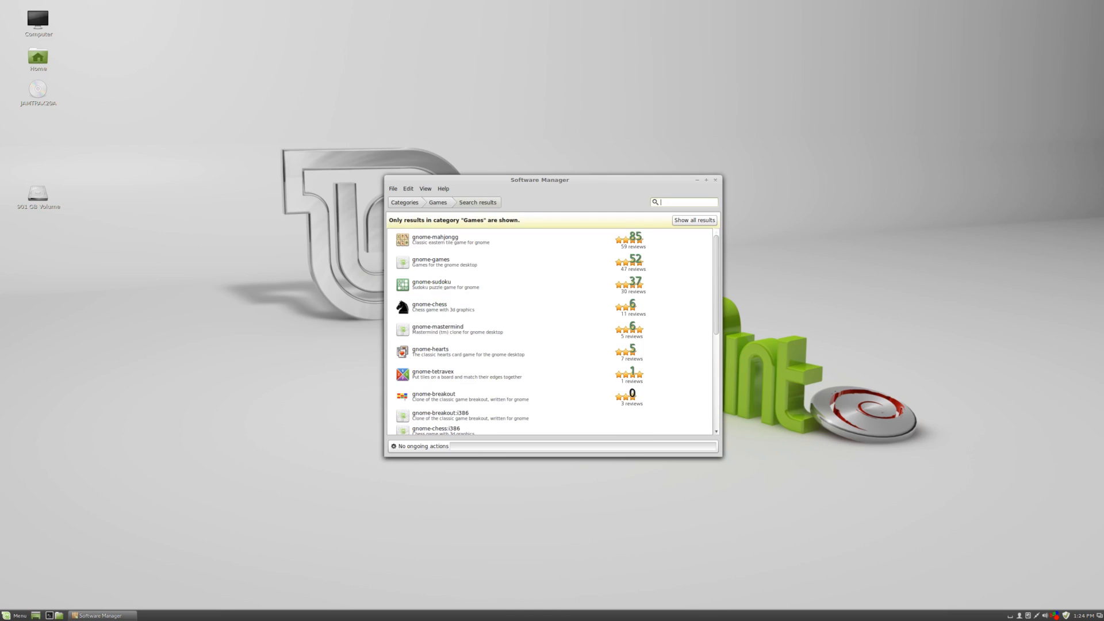
type("gno")
type("me-d")
key("Return")
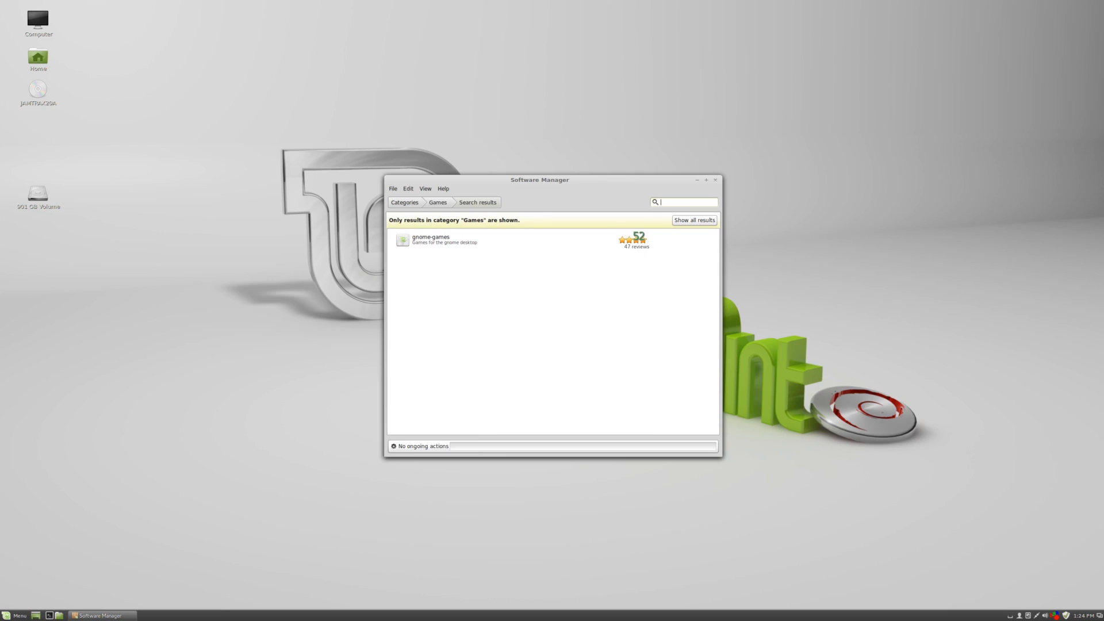
double_click(584, 237)
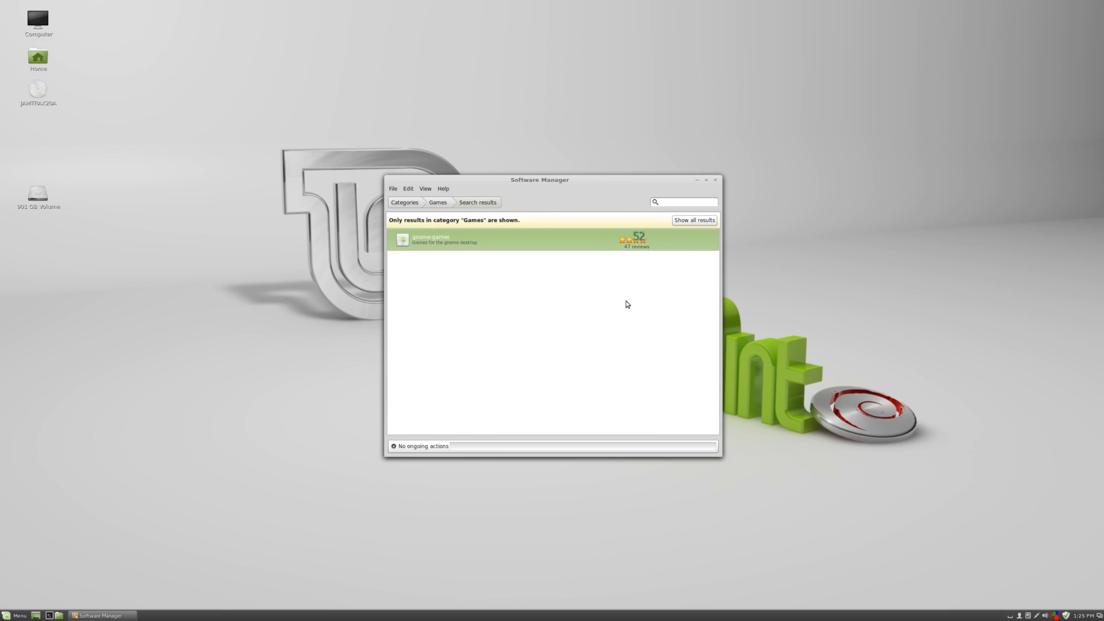
left_click(685, 288)
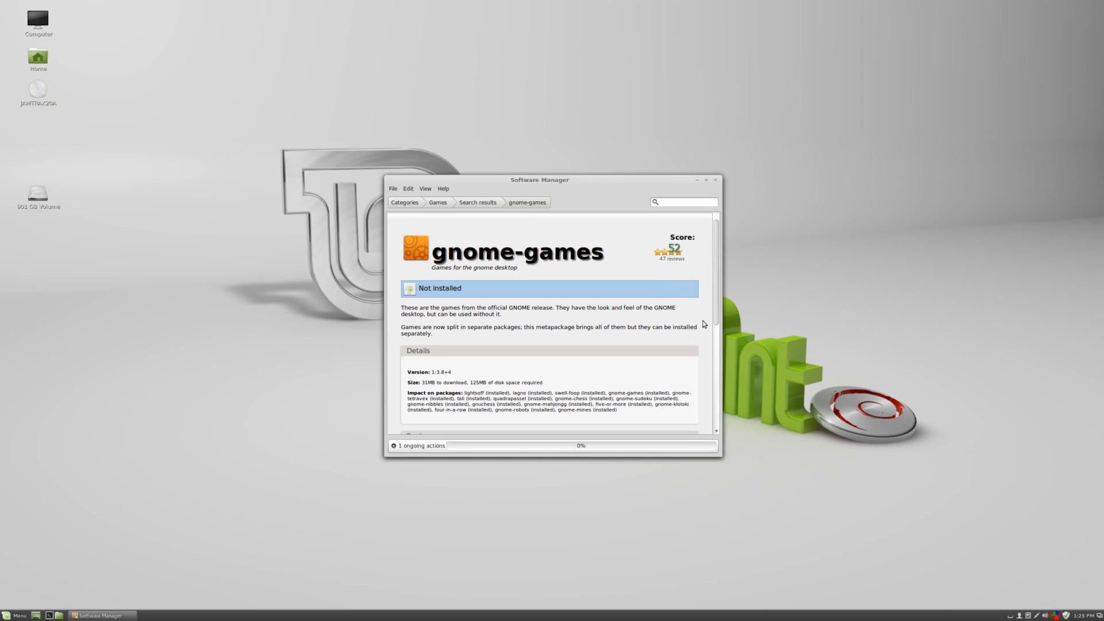
Search for kdegames, open the package and start its installation.
type("kde")
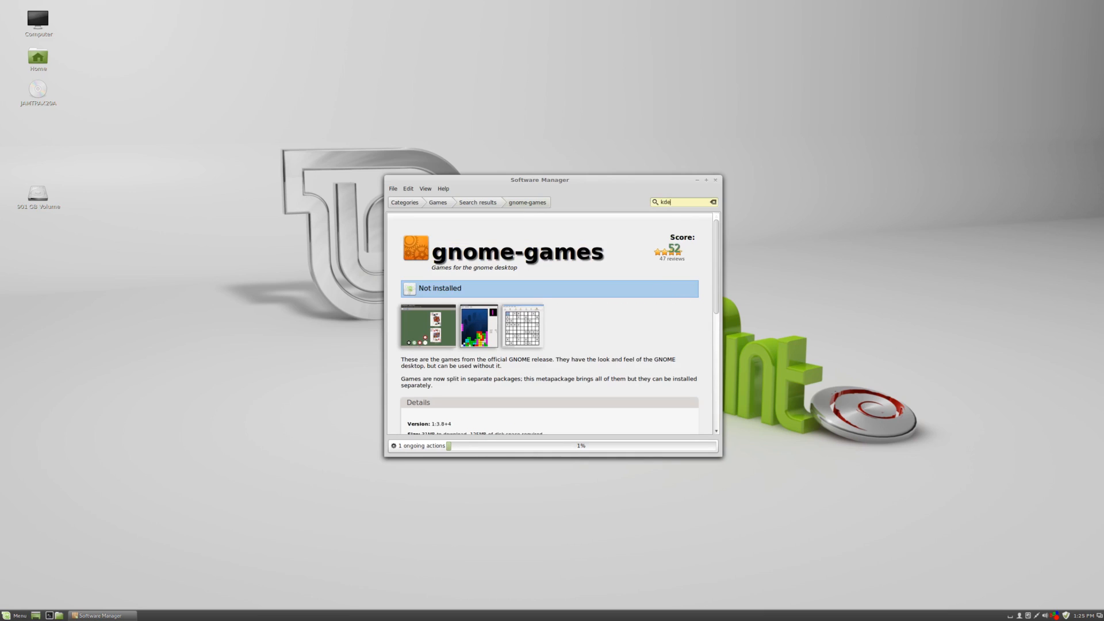
type("-games")
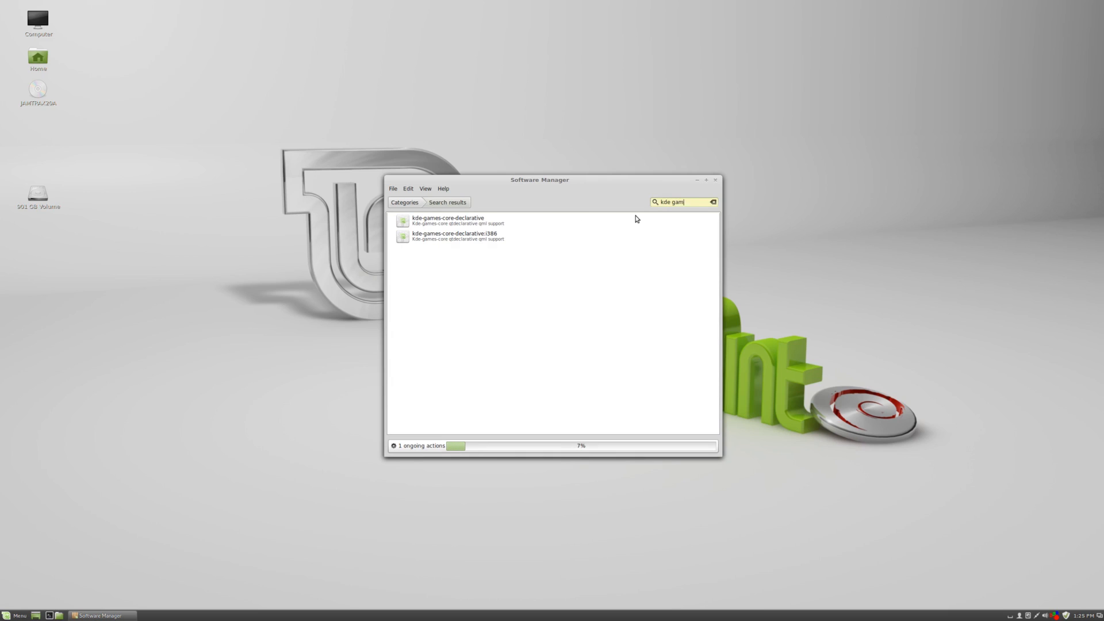
type("es")
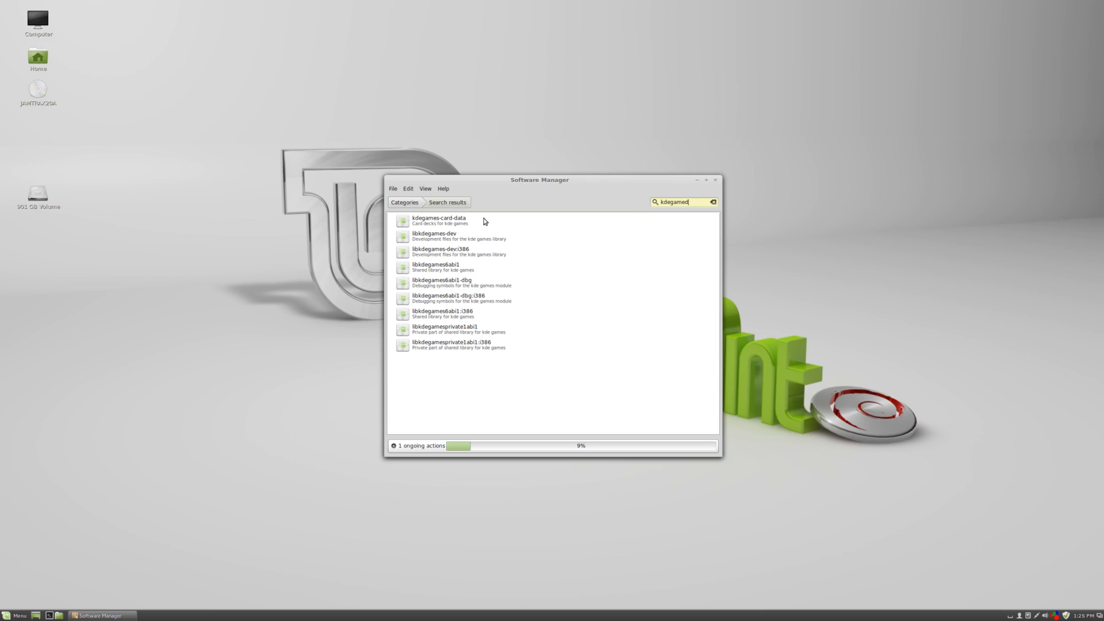
key("BackSpace")
type("s")
left_click(533, 218)
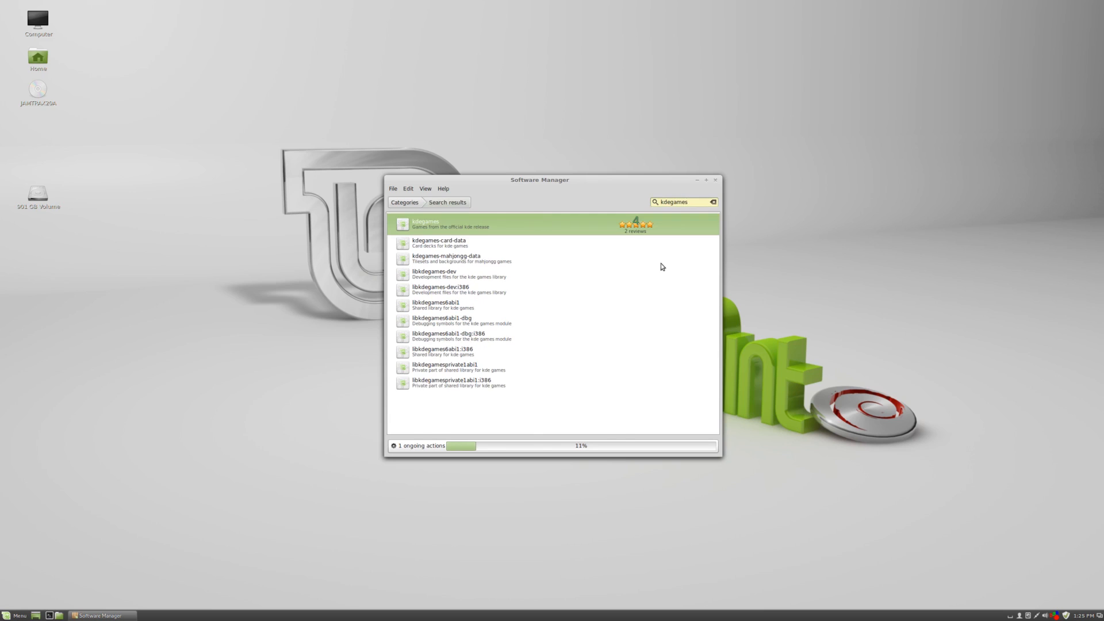
left_click(681, 290)
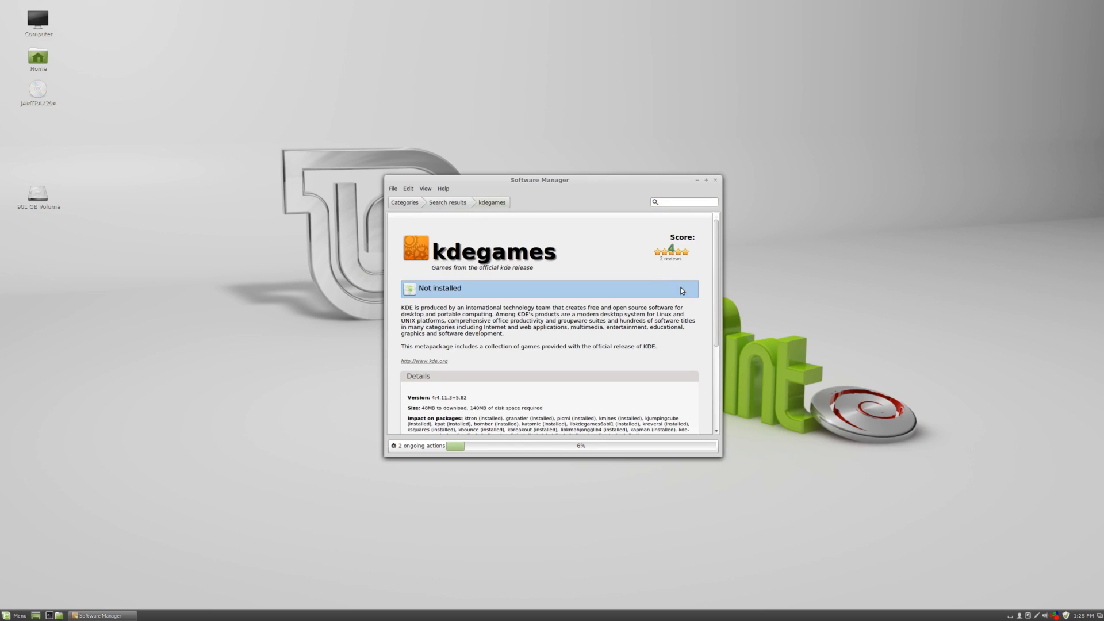
Open the active tasks list and select each installation task.
left_click(581, 446)
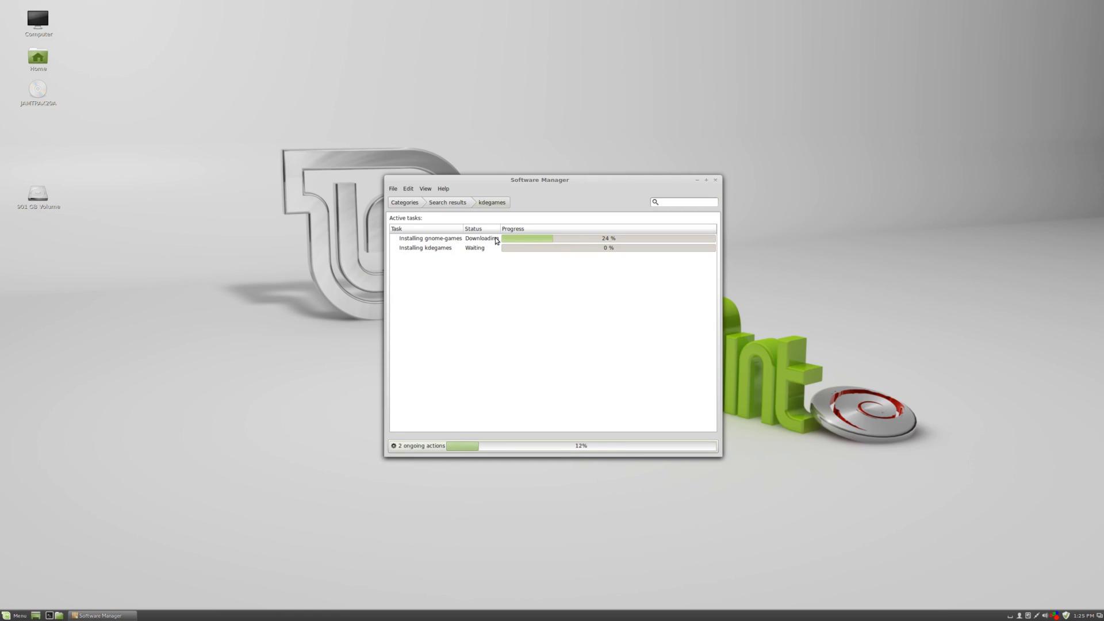
left_click(497, 240)
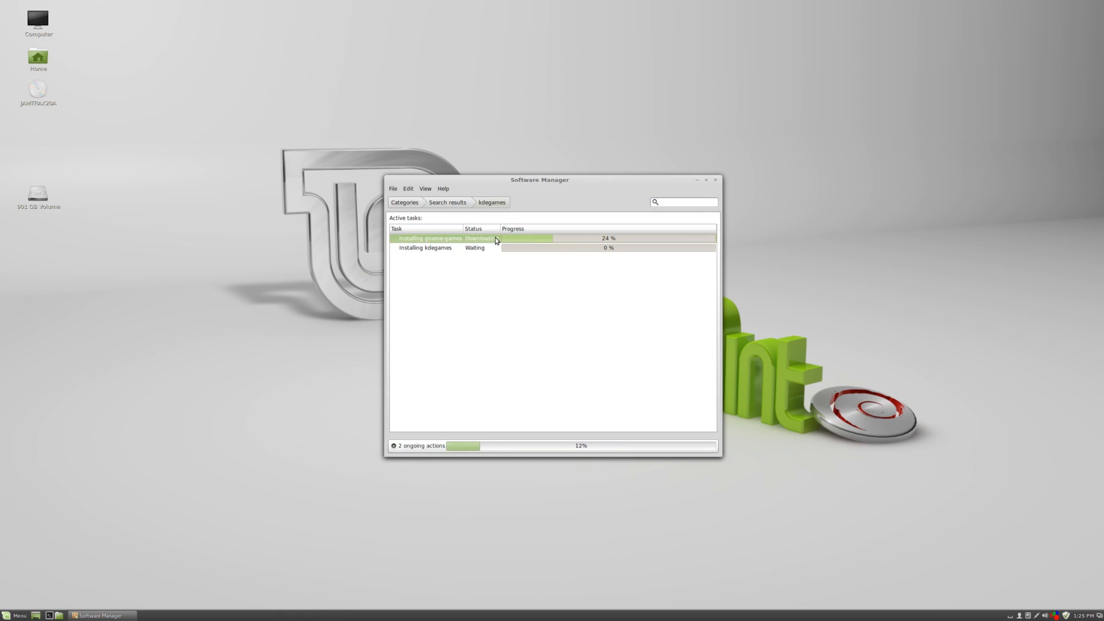
left_click(444, 251)
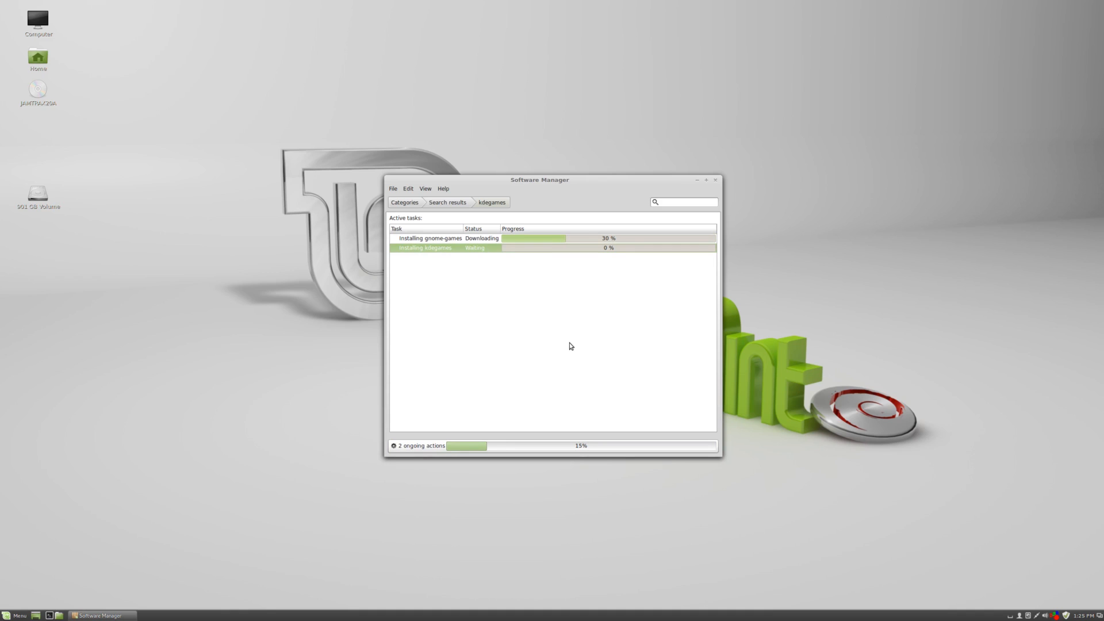
Move the Software Manager window to the top-left corner and dismiss the gnome-games installation error.
left_click(11, 615)
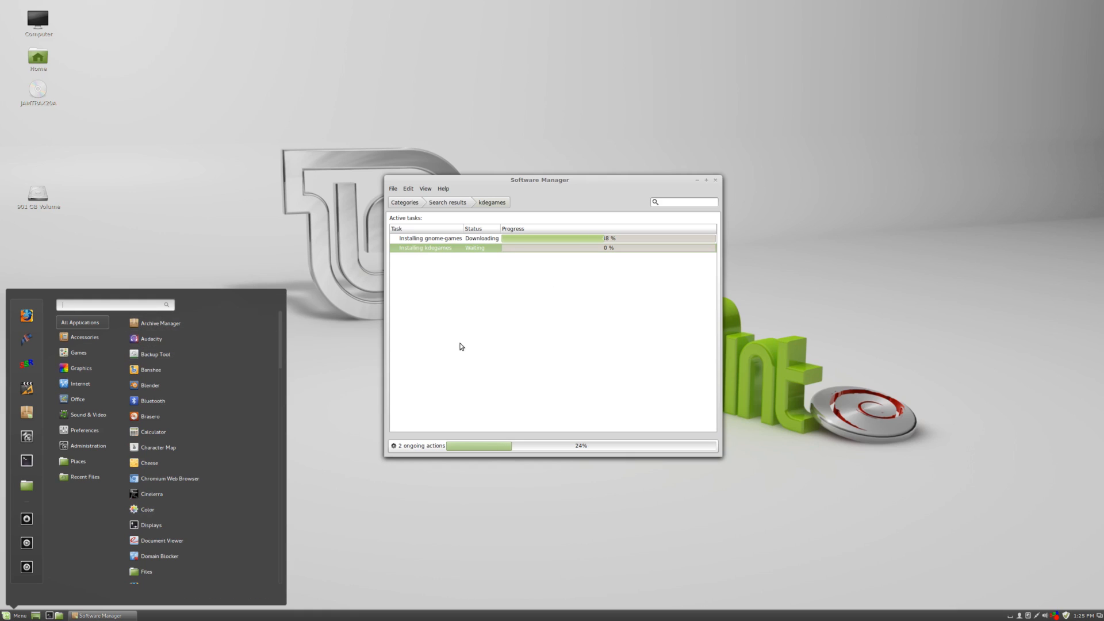
left_click(454, 359)
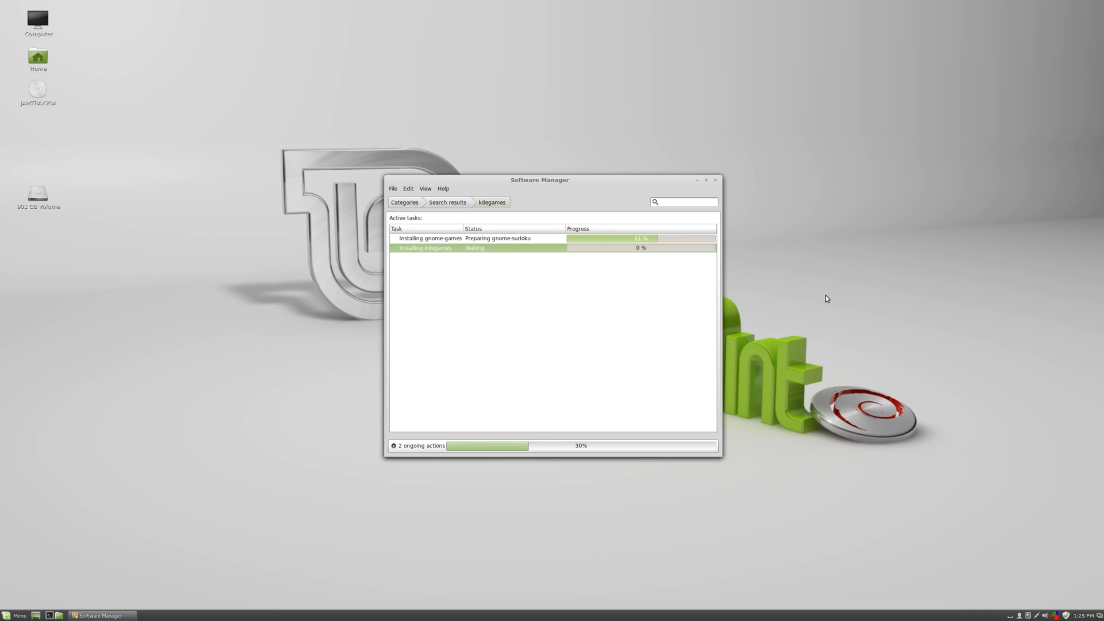
left_click_drag(566, 183, 212, 40)
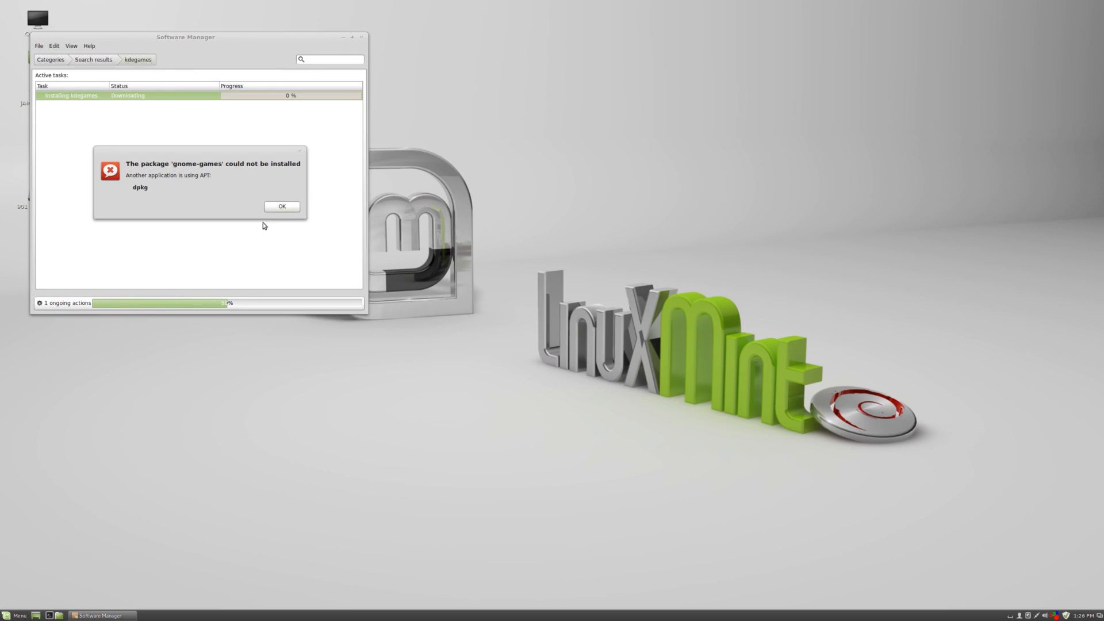
left_click(275, 207)
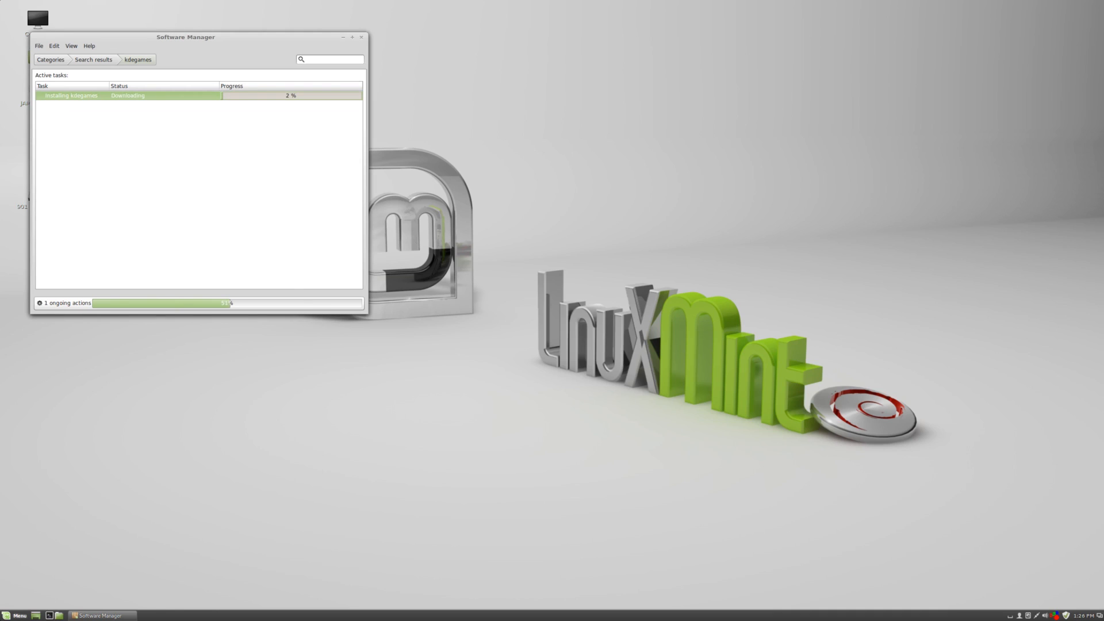
Search the applications menu for five, then clear the search and close the menu.
left_click(16, 615)
type("five")
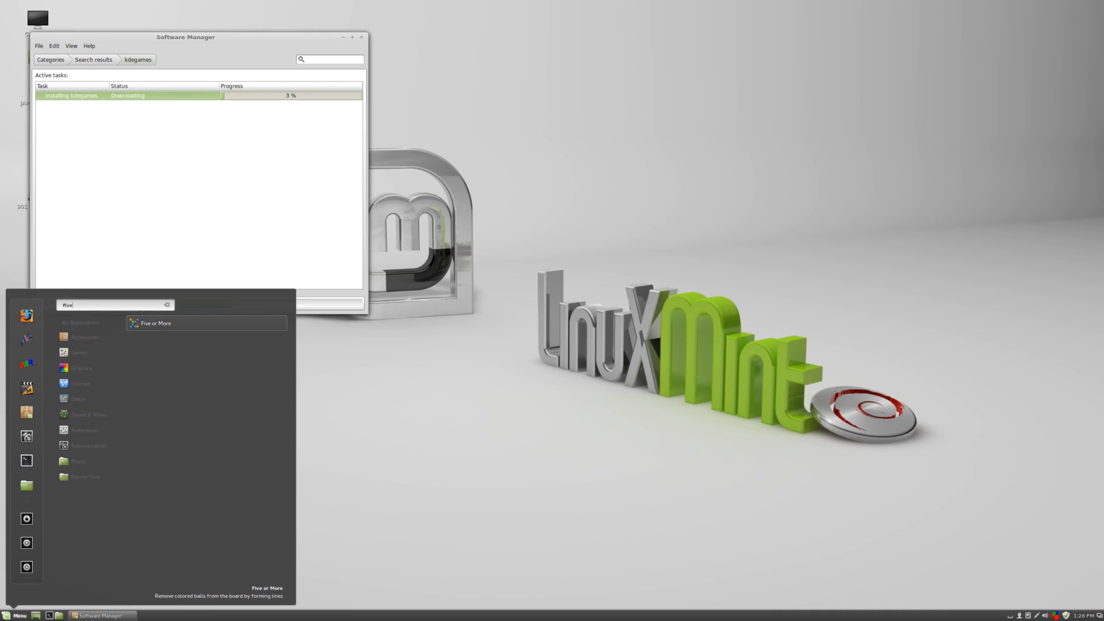
key("BackSpace")
key("BackSpace")
key("BackSpace")
key("BackSpace")
key("Escape")
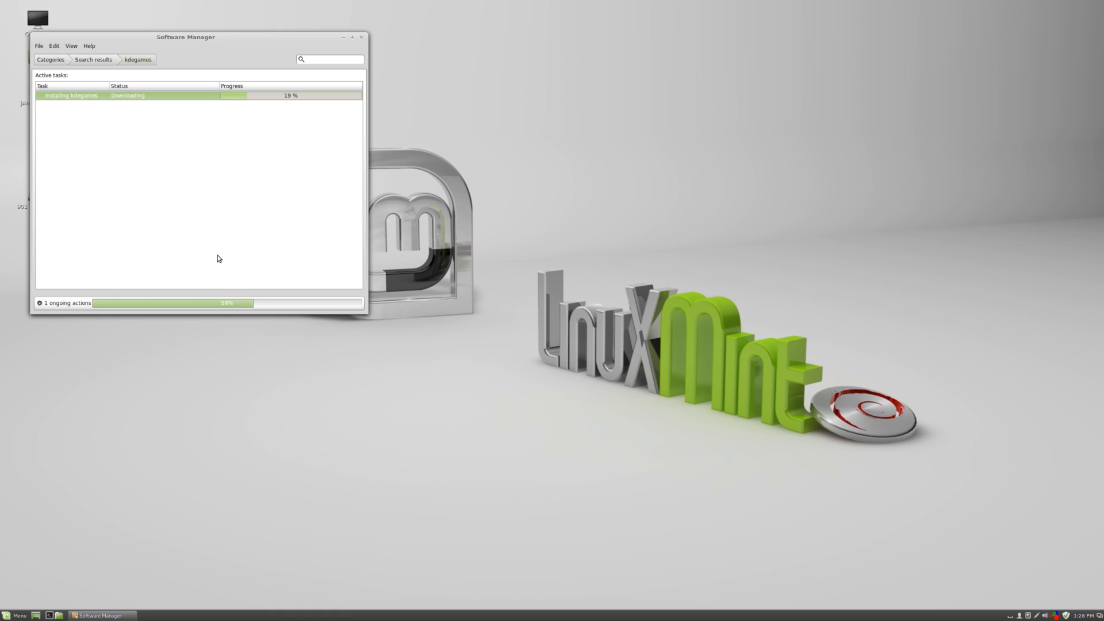
Browse the Games category of the applications menu.
left_click(15, 616)
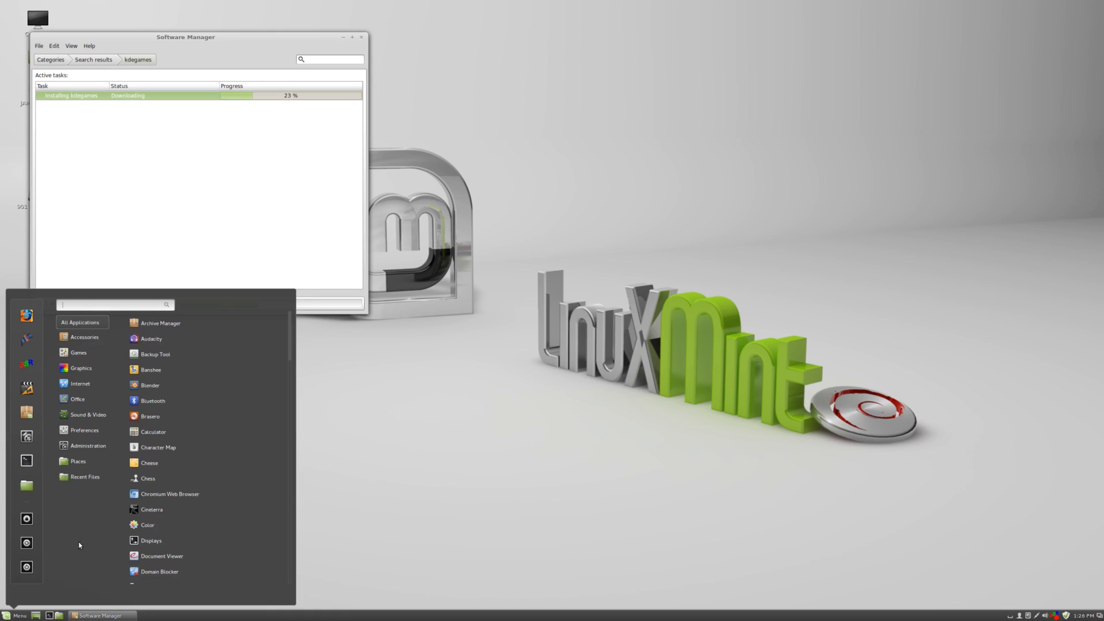
mouse_move(101, 353)
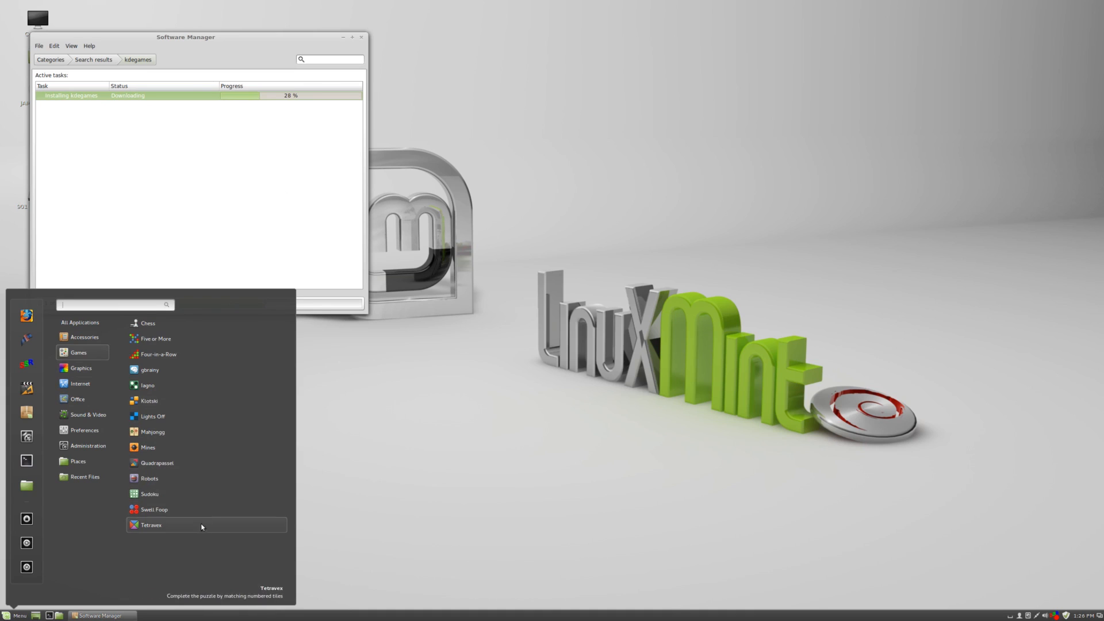
left_click(194, 262)
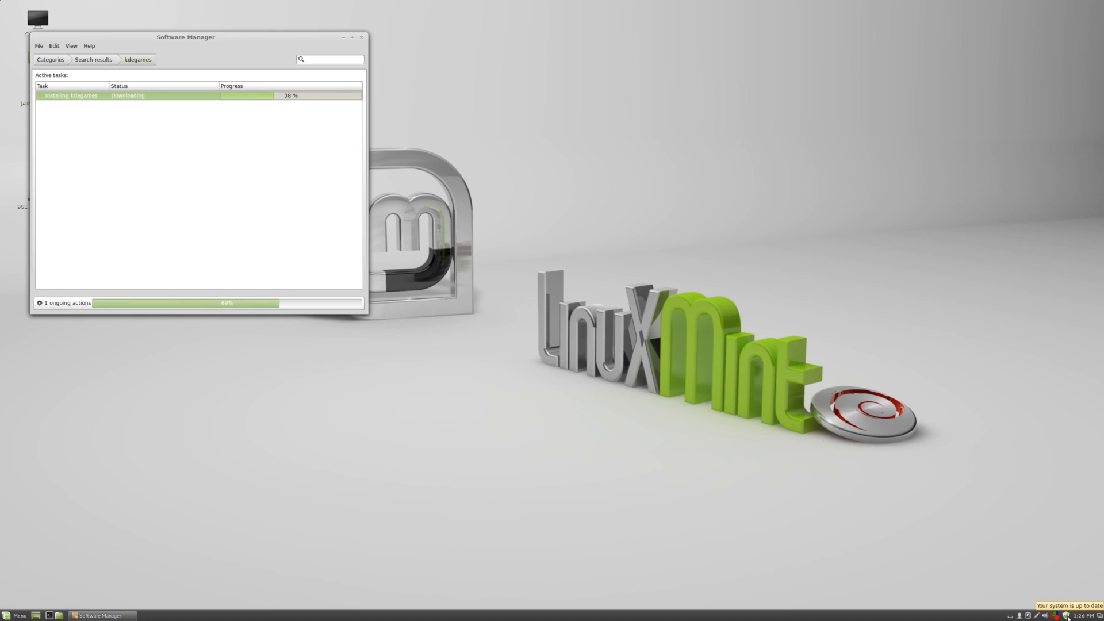
Open the Update Manager from the system tray and enter the account password.
left_click(1066, 616)
type("*")
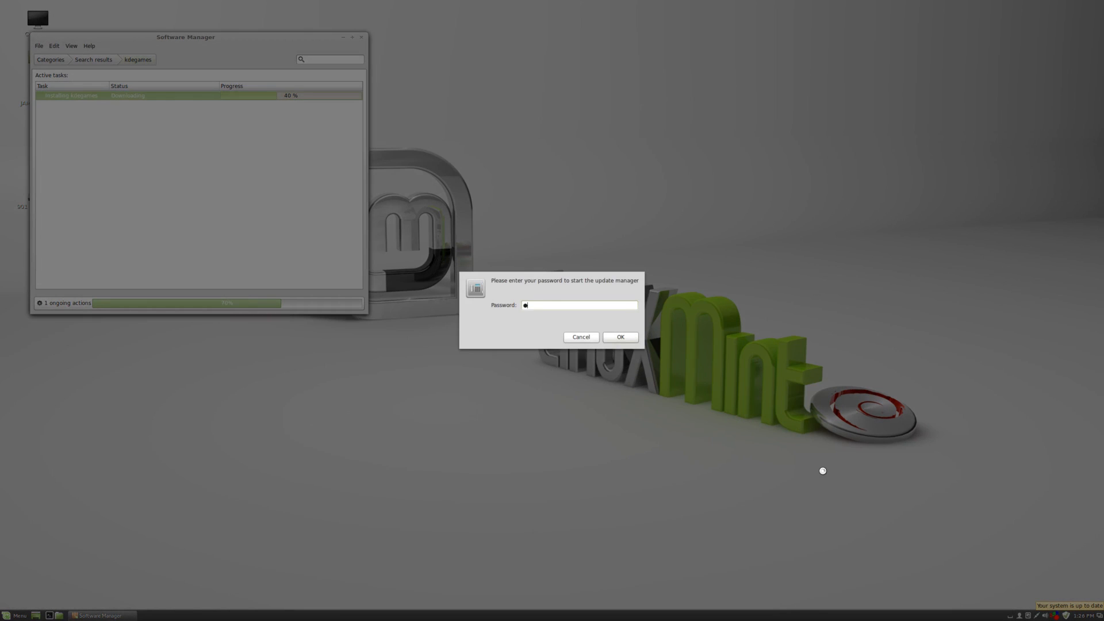
type("*****")
key("Return")
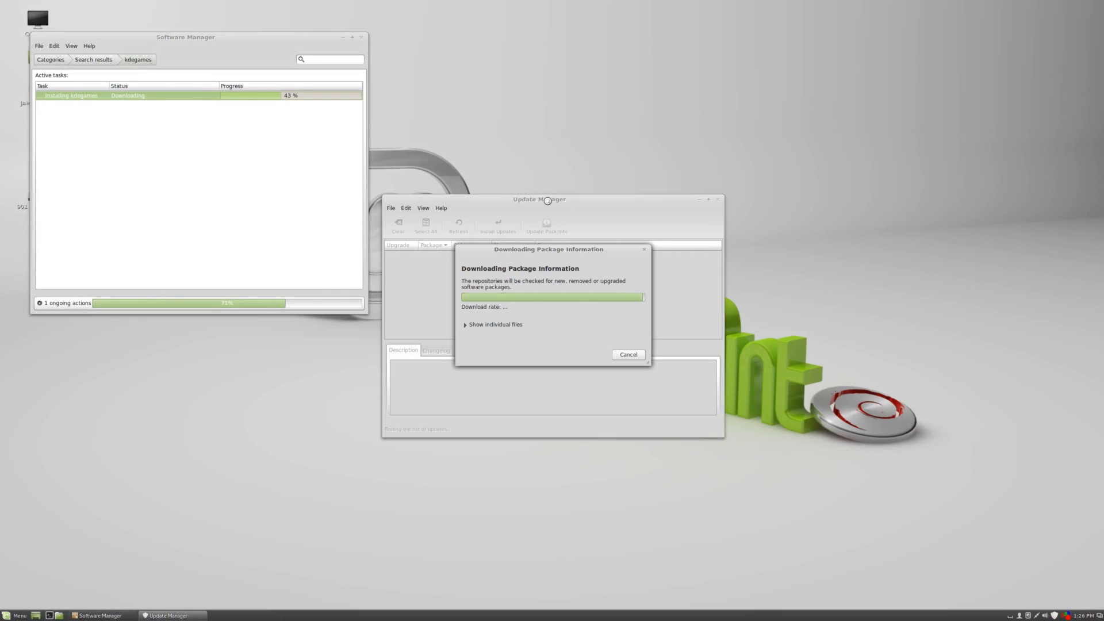
Move the Update Manager window to the lower right and dismiss the kdegames installation error.
left_click(206, 201)
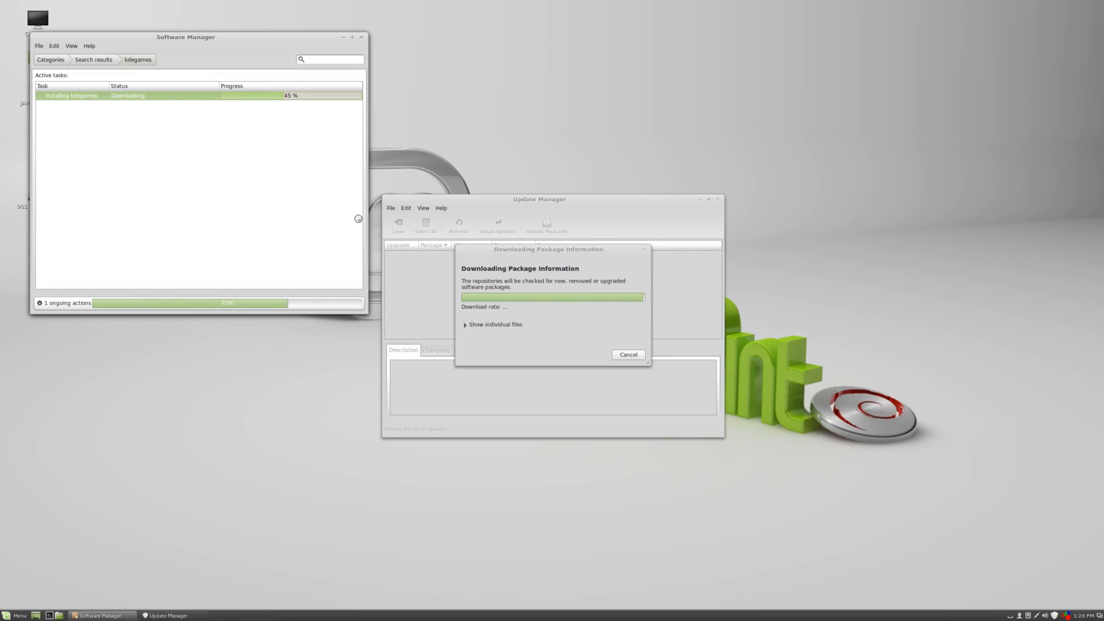
left_click(505, 246)
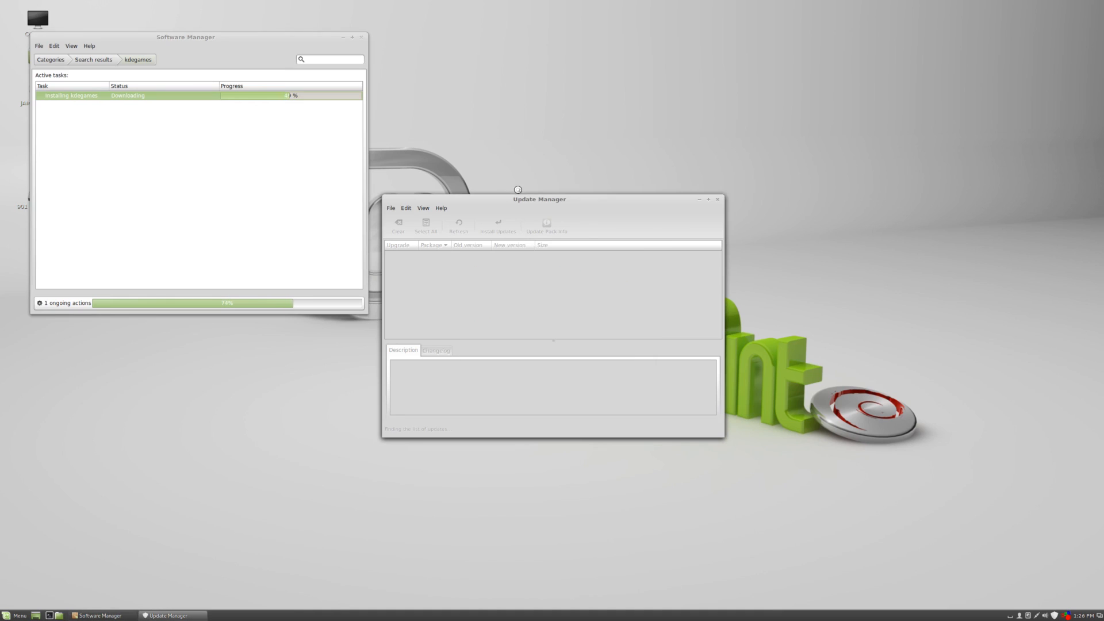
left_click_drag(563, 215, 748, 281)
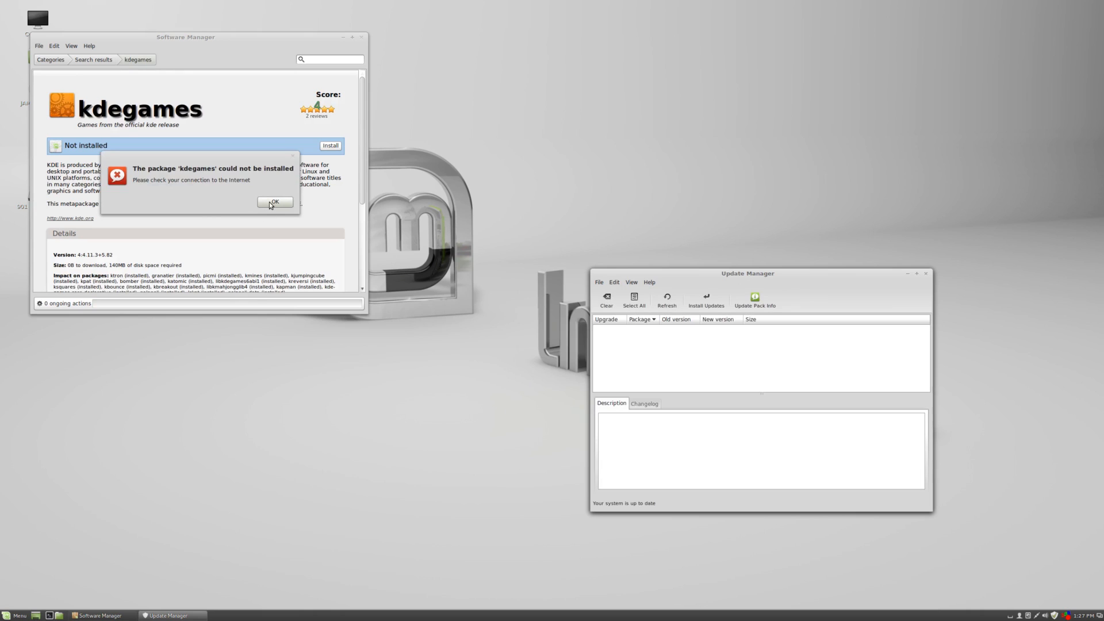
left_click(274, 202)
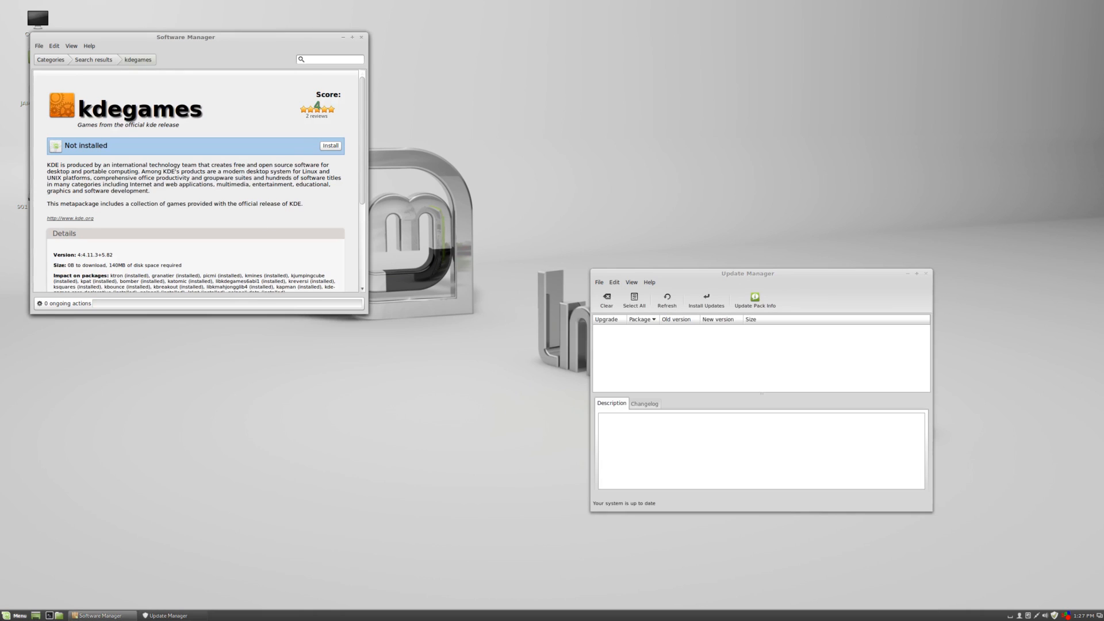
Refresh the Update Manager and expand the list of individual files being downloaded.
left_click(18, 615)
left_click(644, 261)
left_click_drag(697, 275, 653, 236)
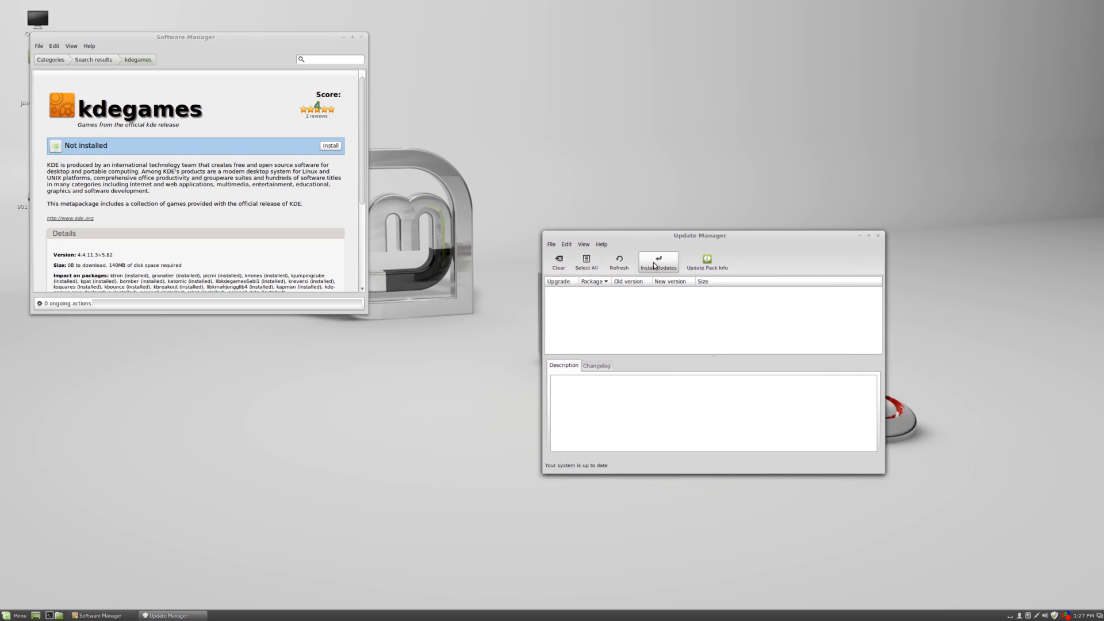
left_click(619, 262)
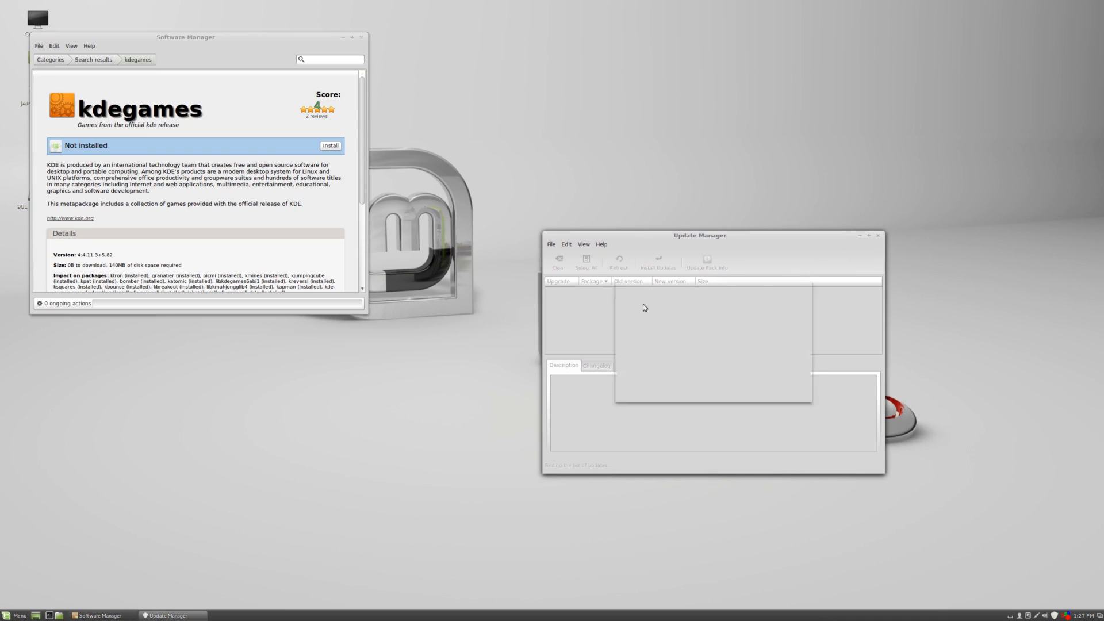
left_click(664, 360)
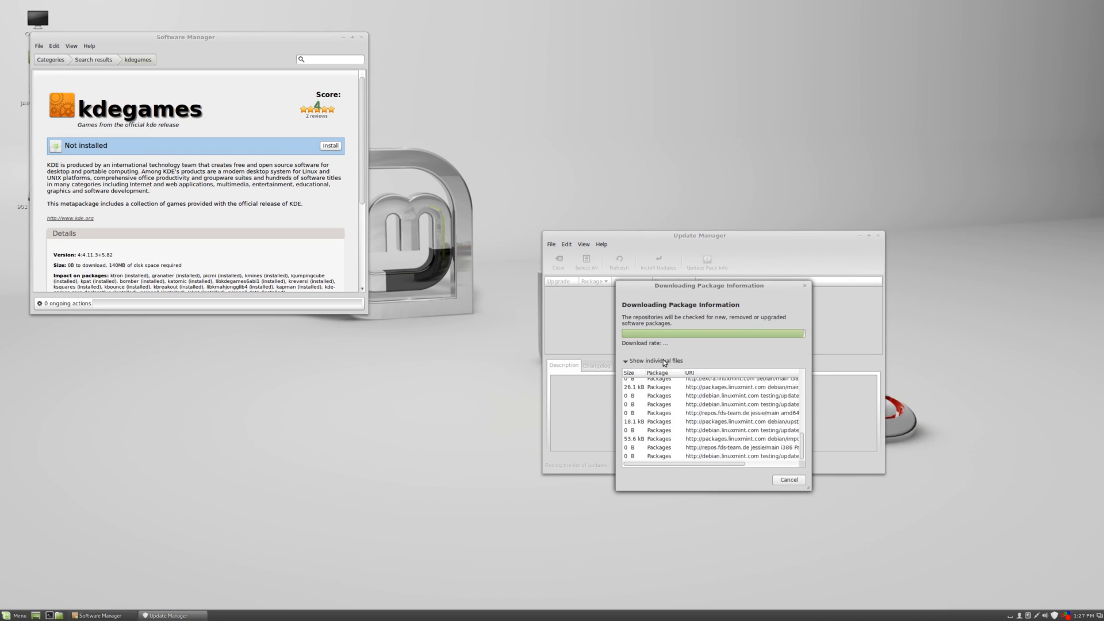
Collapse the download's individual files list and open the Software Manager's active tasks view.
left_click(664, 360)
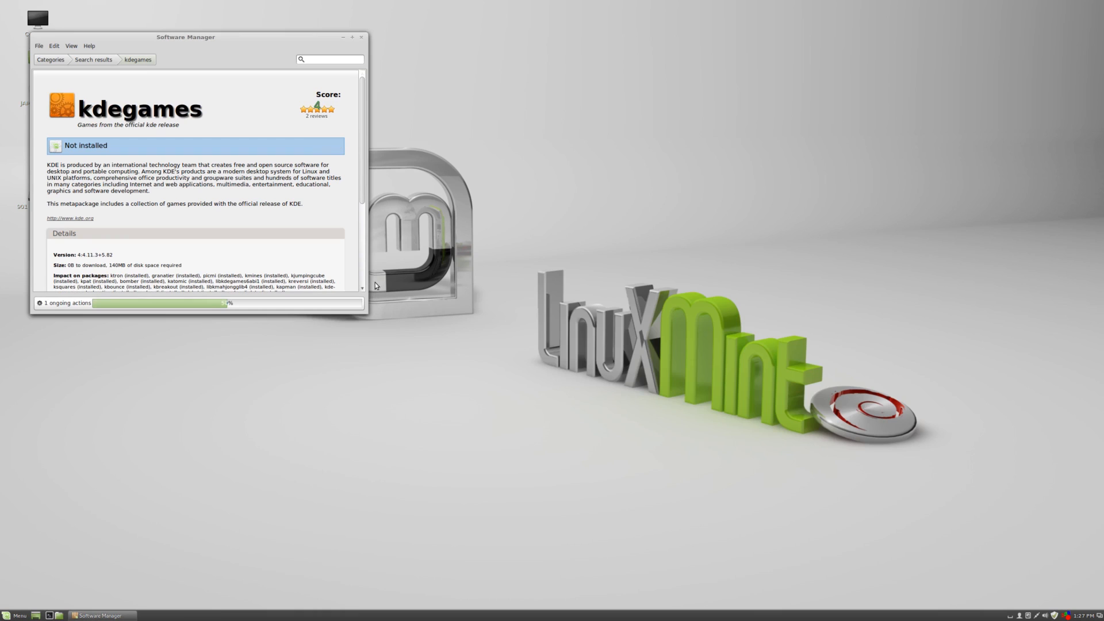
left_click(322, 299)
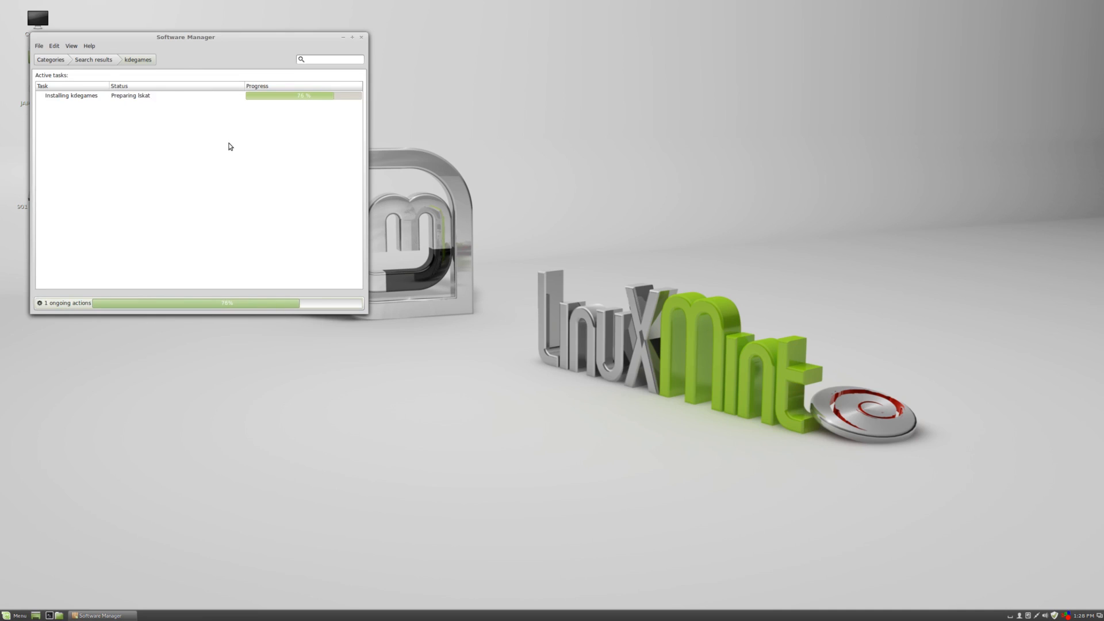
Open the applications menu and browse the list of games in the Games category.
left_click(15, 616)
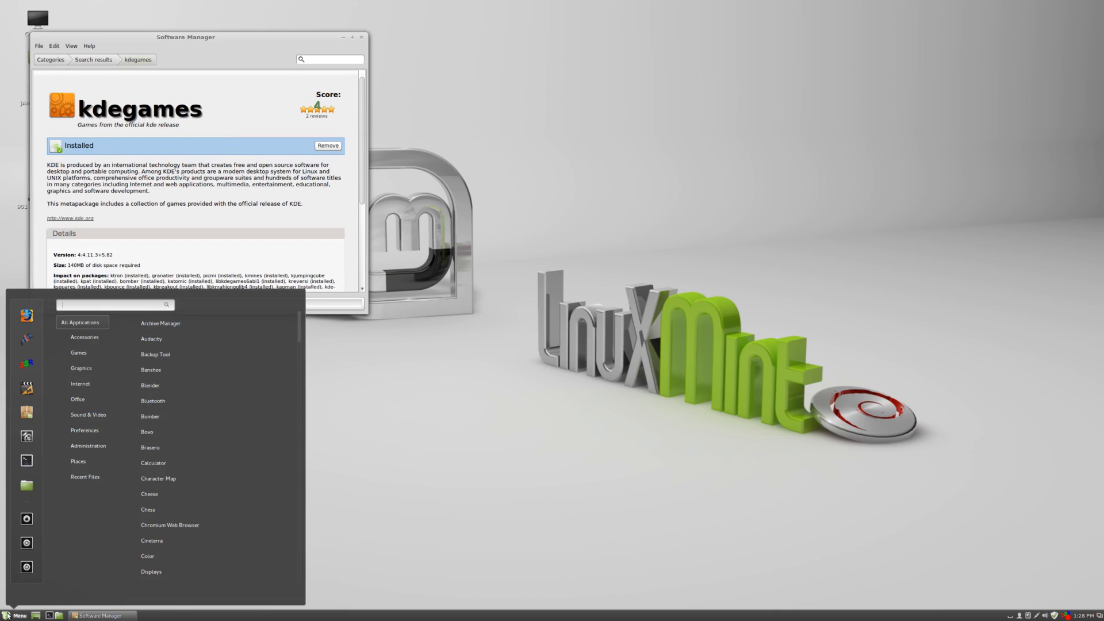
mouse_move(95, 372)
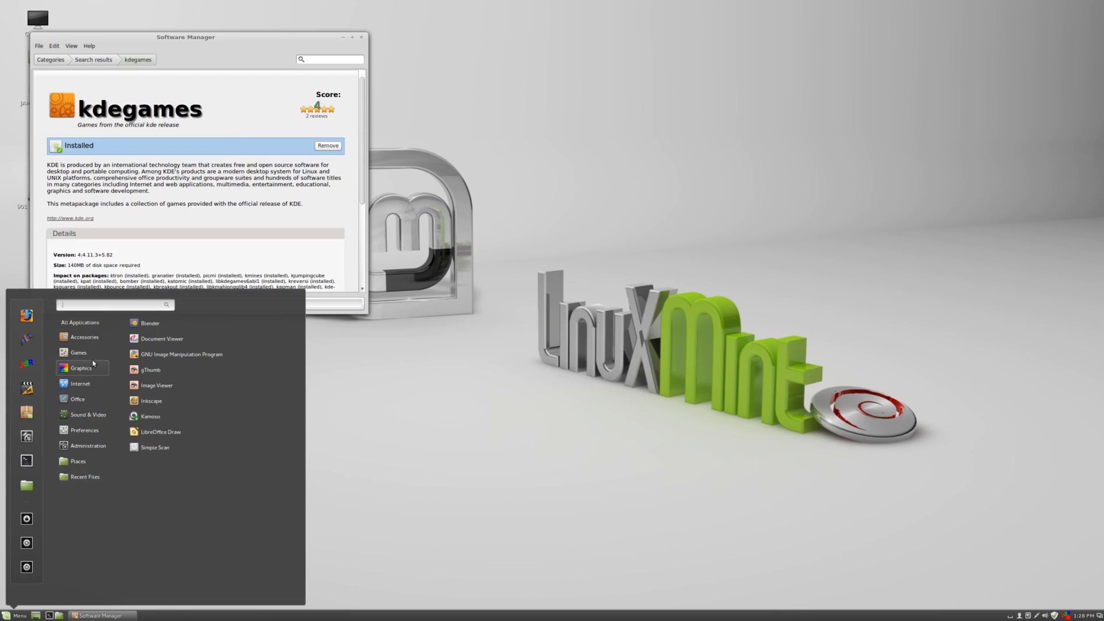
mouse_move(96, 335)
mouse_move(80, 352)
scroll(224, 419, "down", 10)
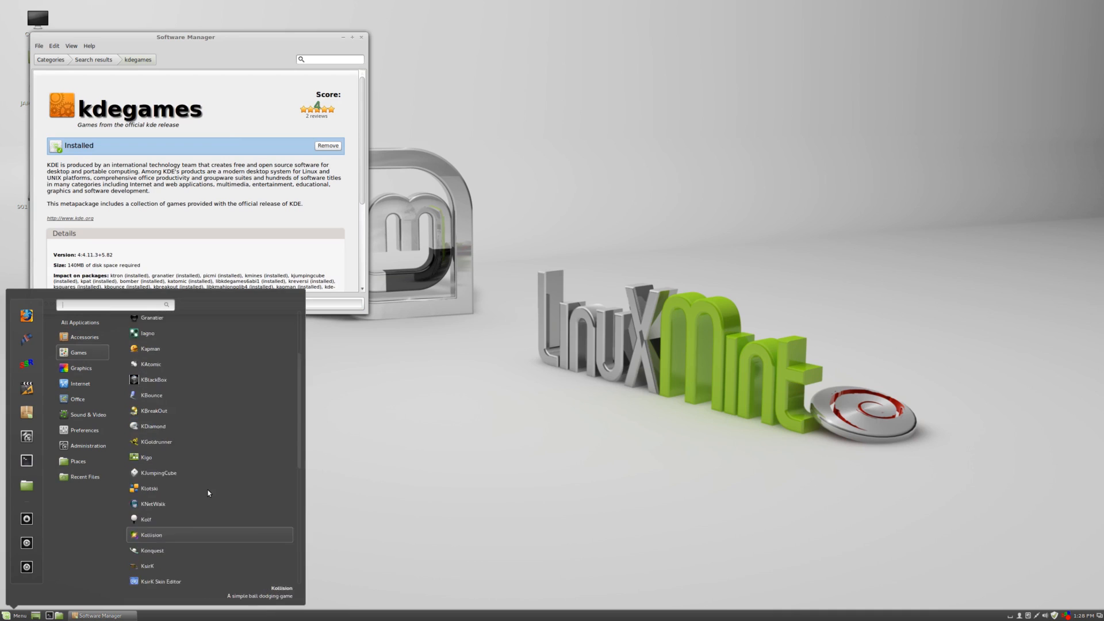
scroll(210, 460, "up", 10)
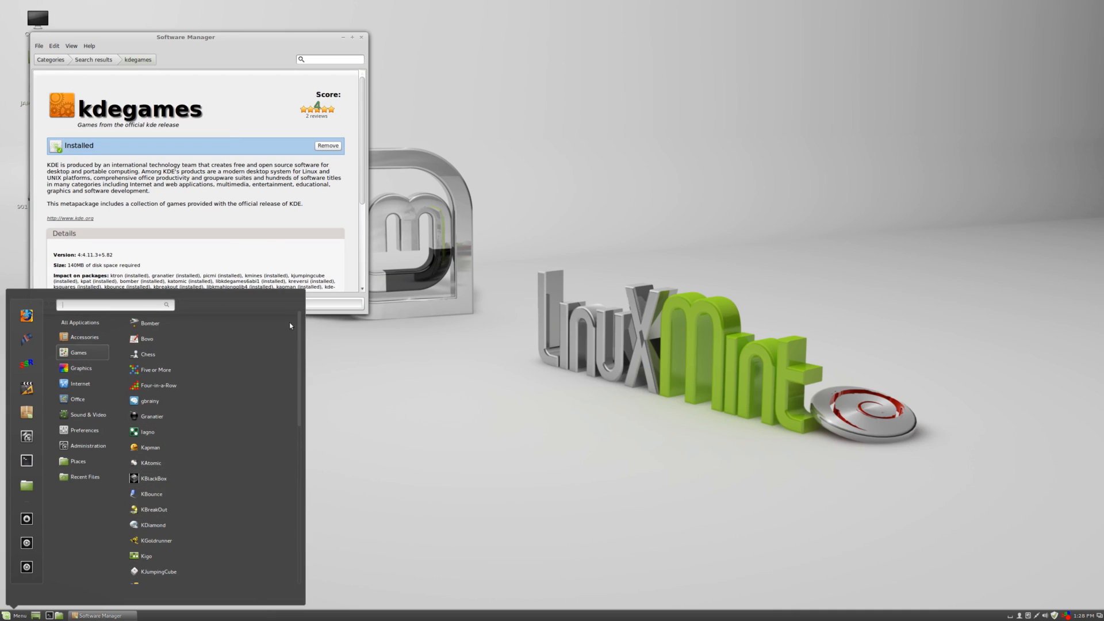
scroll(284, 450, "down", 7)
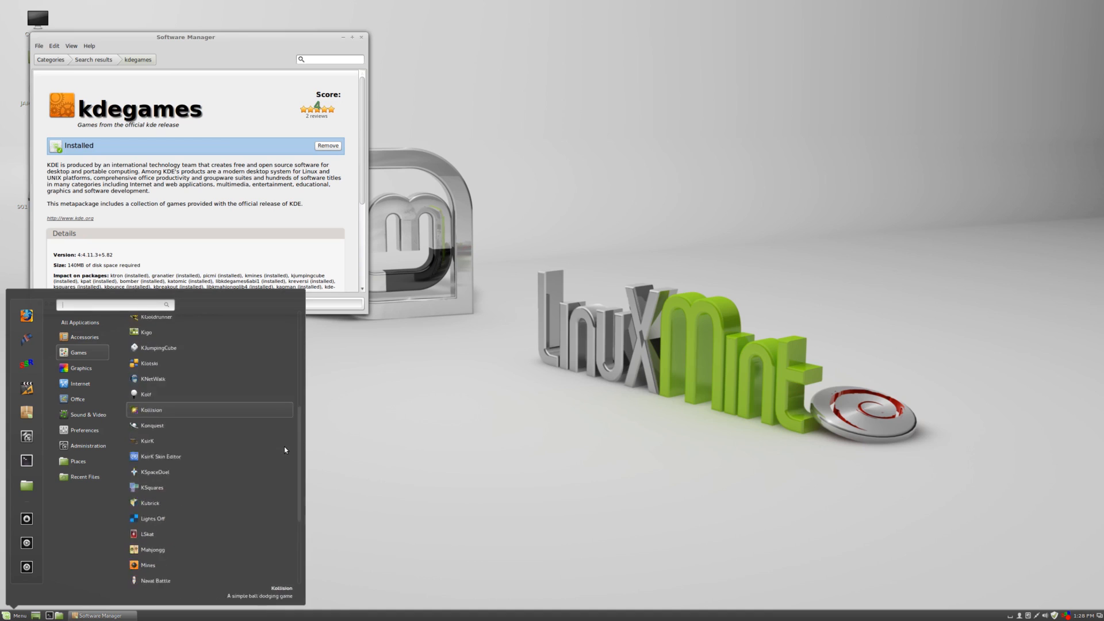
scroll(284, 447, "down", 4)
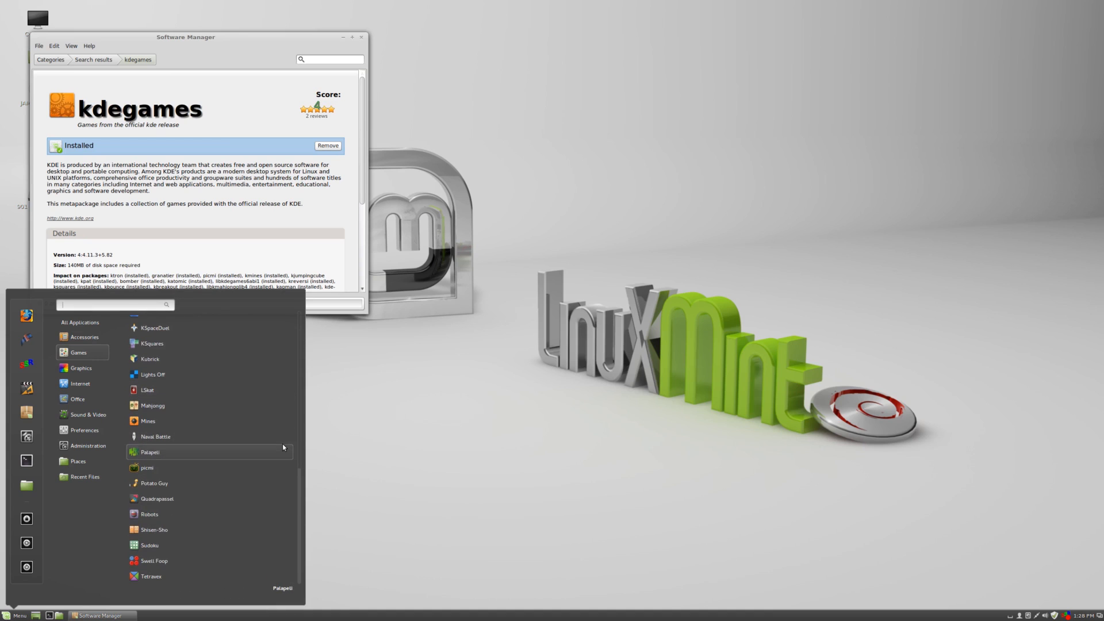
scroll(270, 529, "up", 10)
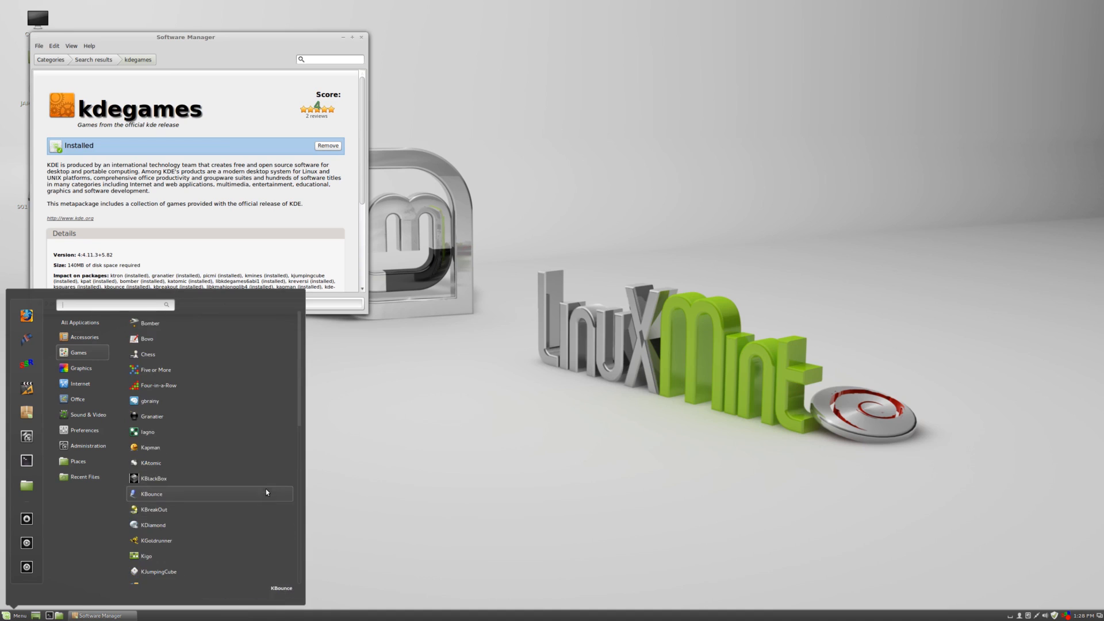
scroll(262, 486, "down", 10)
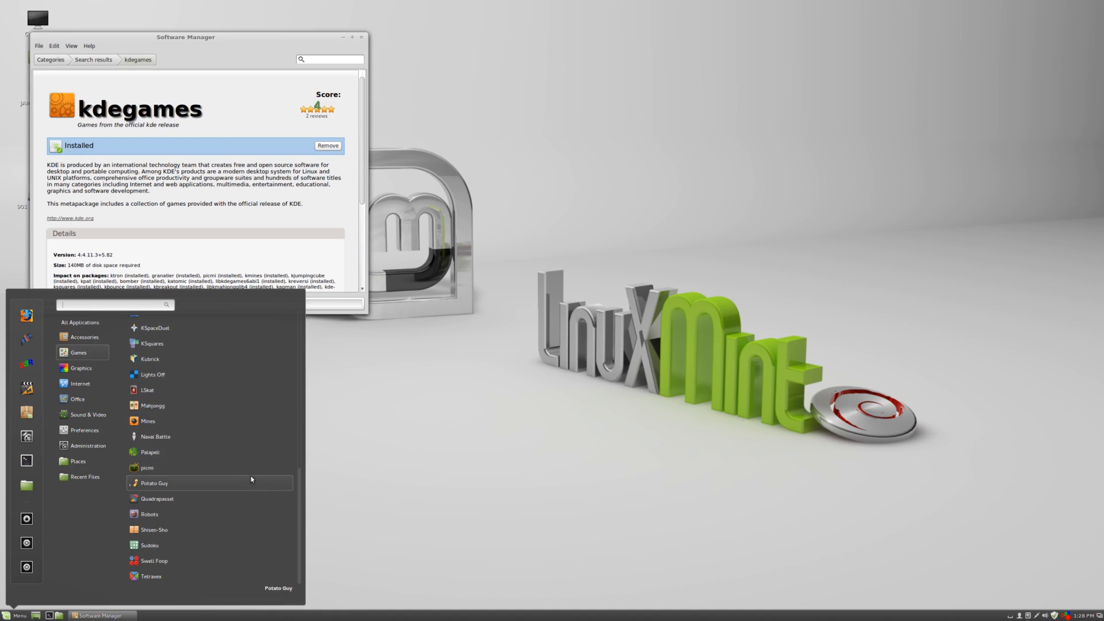
scroll(252, 468, "up", 10)
mouse_move(64, 326)
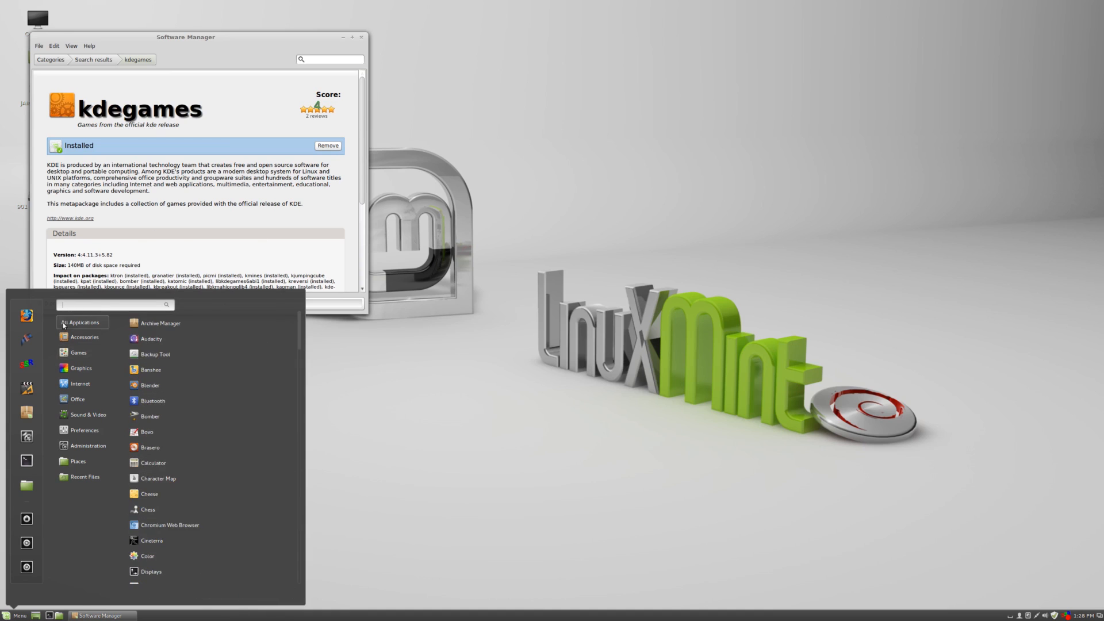
left_click(114, 56)
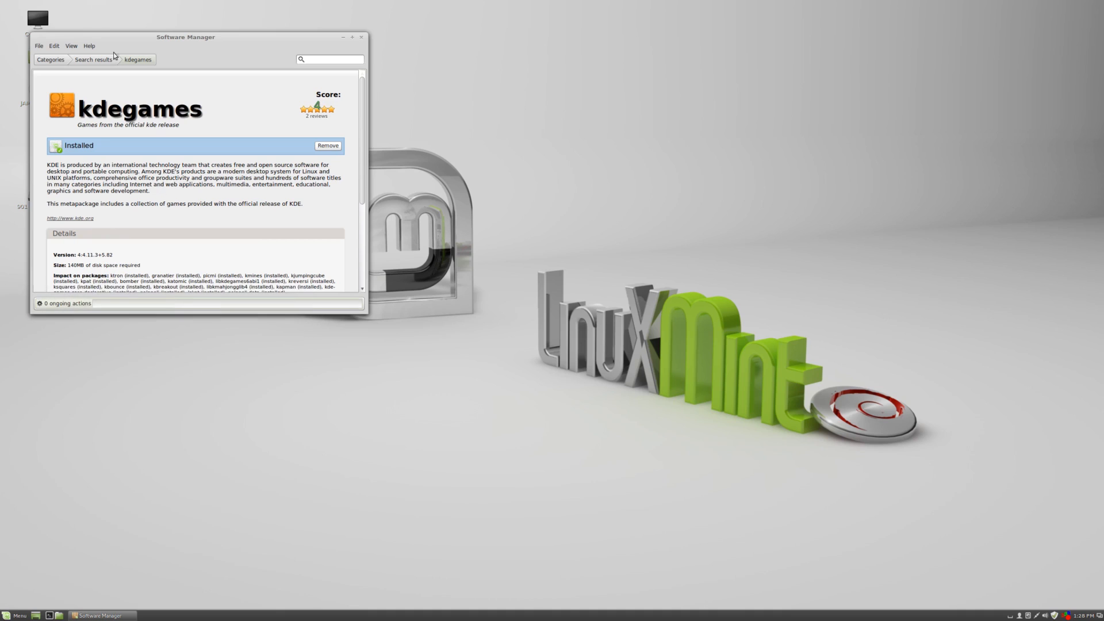
Search the Software Manager for audacity, then clear the search field.
left_click(343, 59)
type("aud")
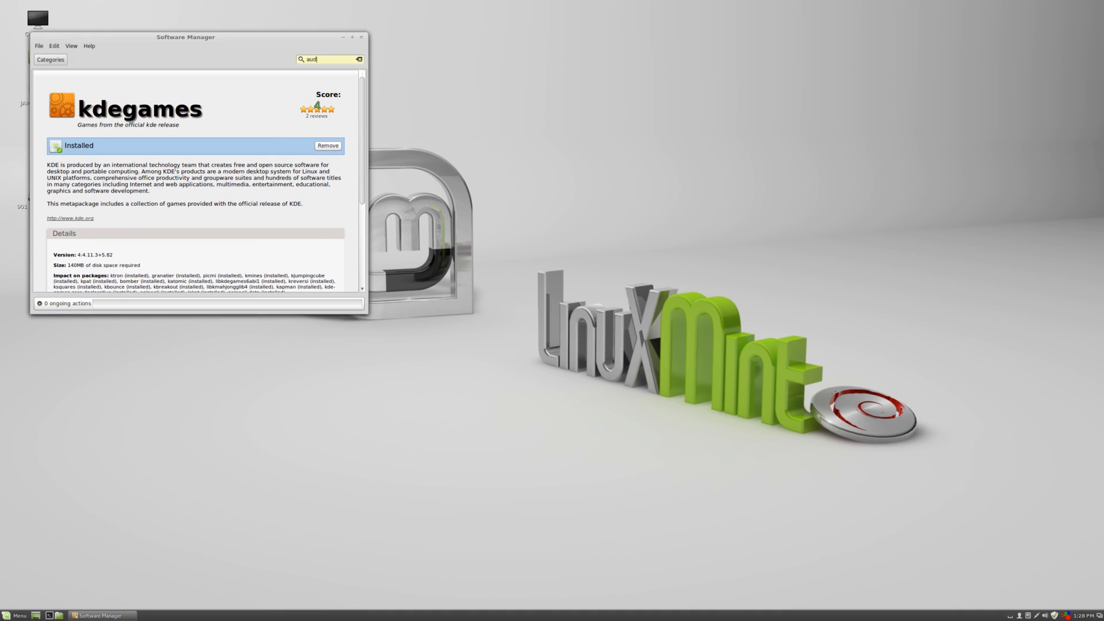
type("acity")
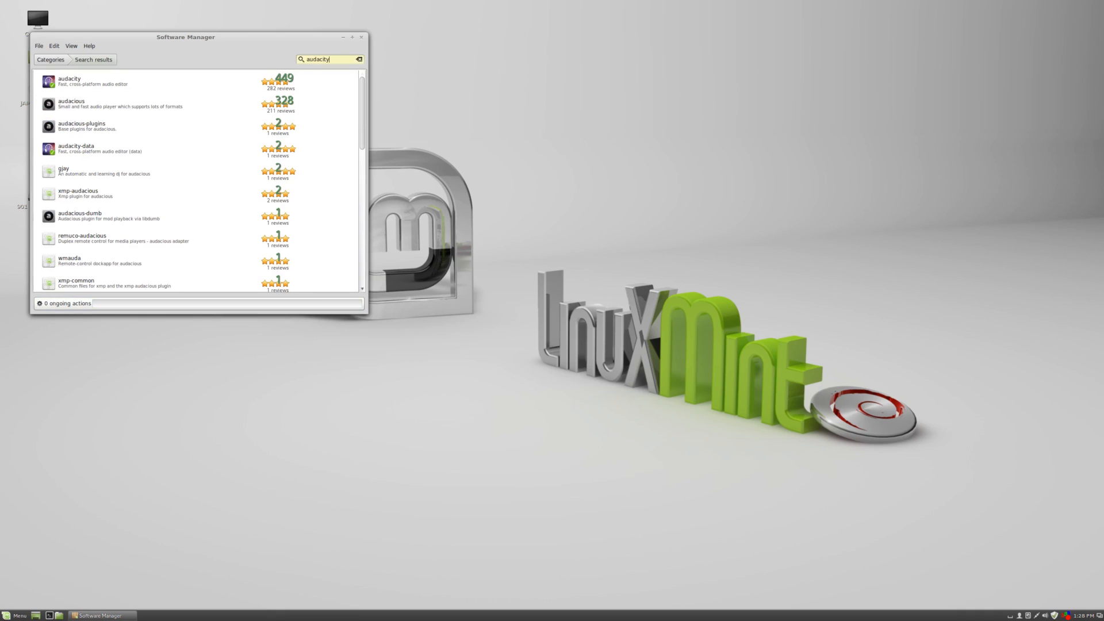
key("BackSpace")
key("BackSpace")
key("BackSpace")
key("BackSpace")
key("BackSpace")
key("BackSpace")
key("BackSpace")
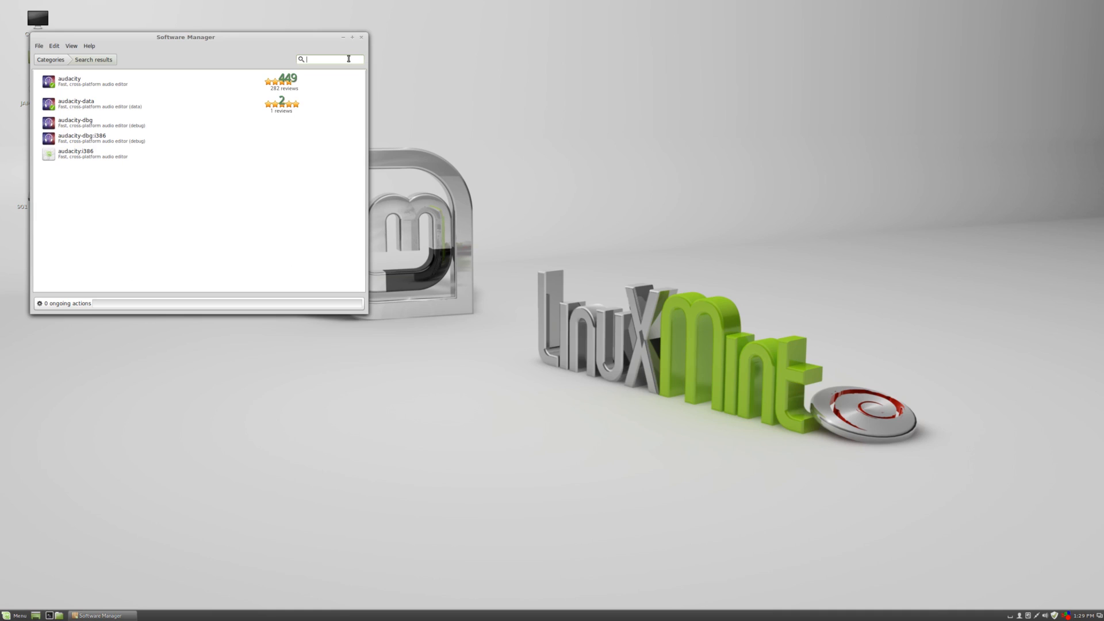
Search for flash player and highlight the flashplayer-mozilla and flashplugin-nonfree results.
type("flash")
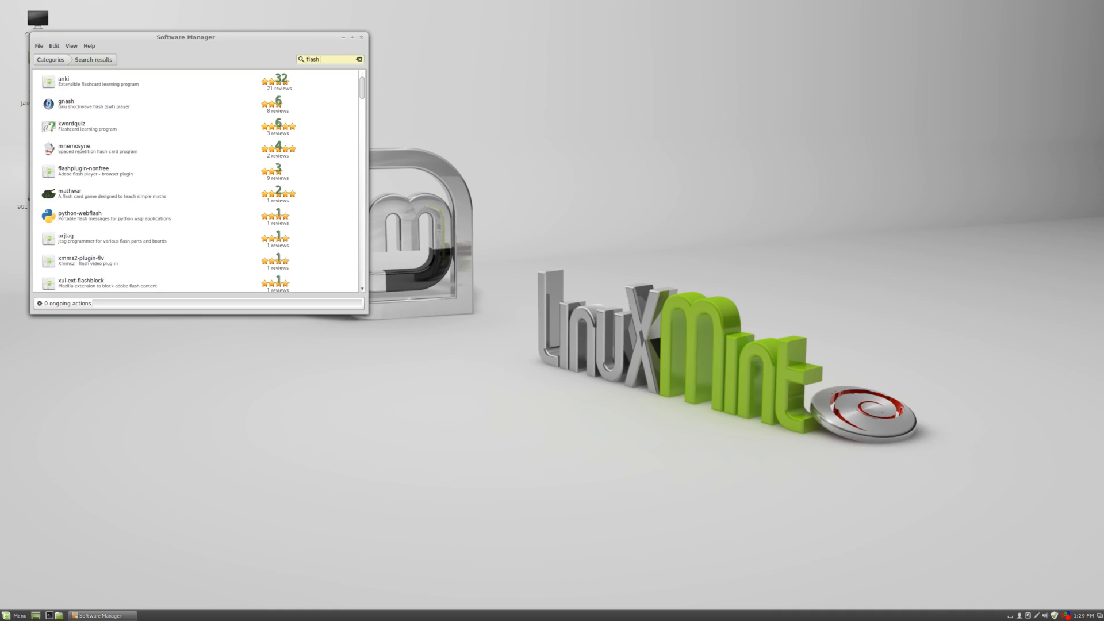
type(" player")
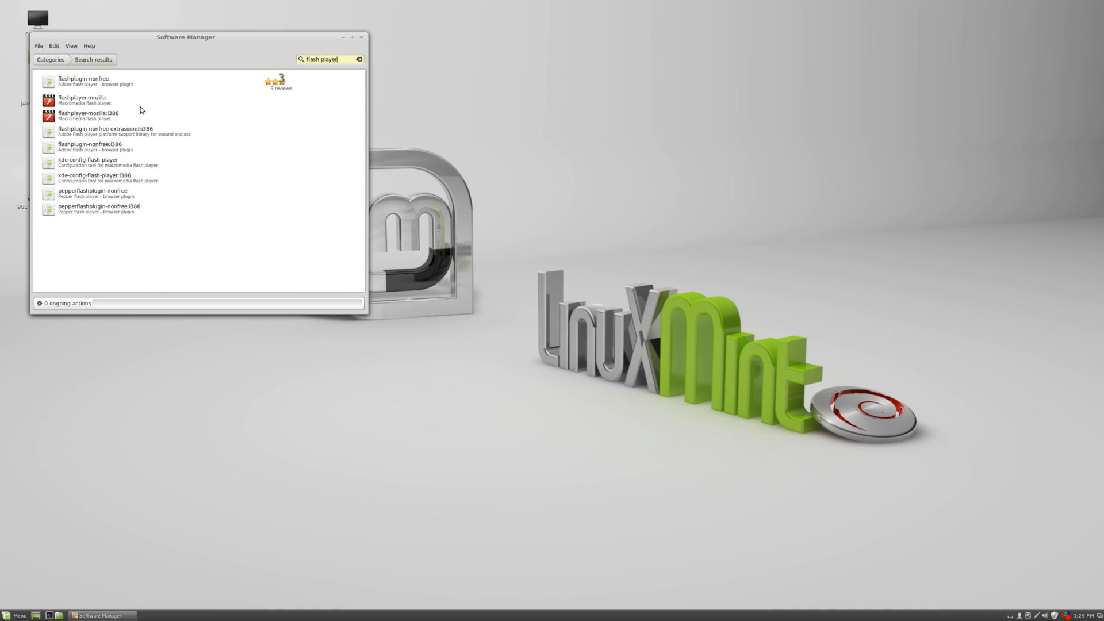
left_click(82, 104)
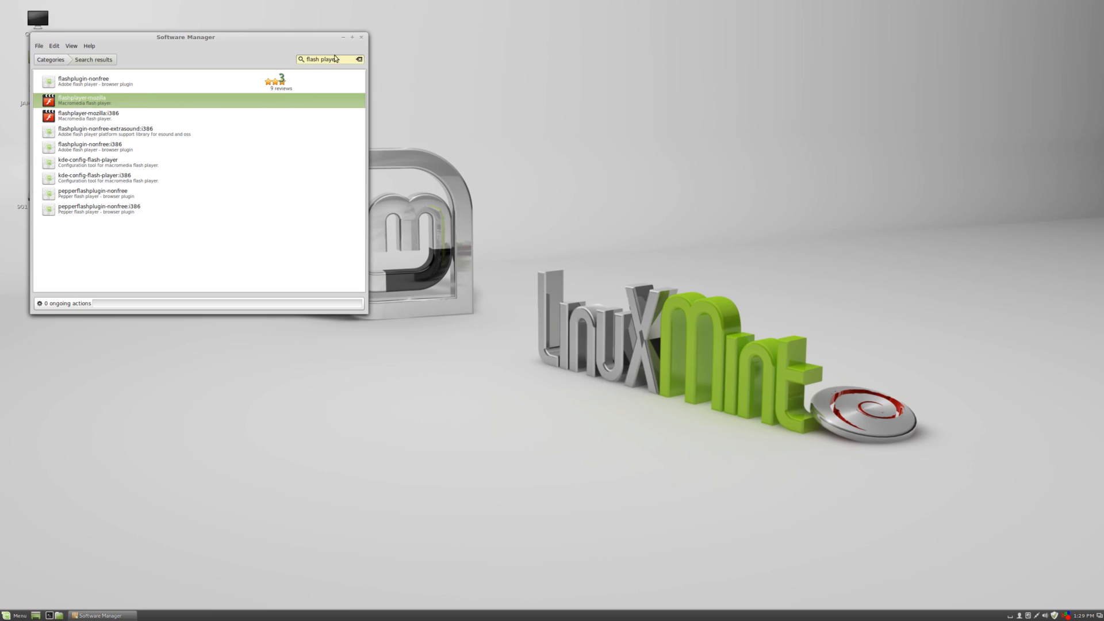
left_click(244, 85)
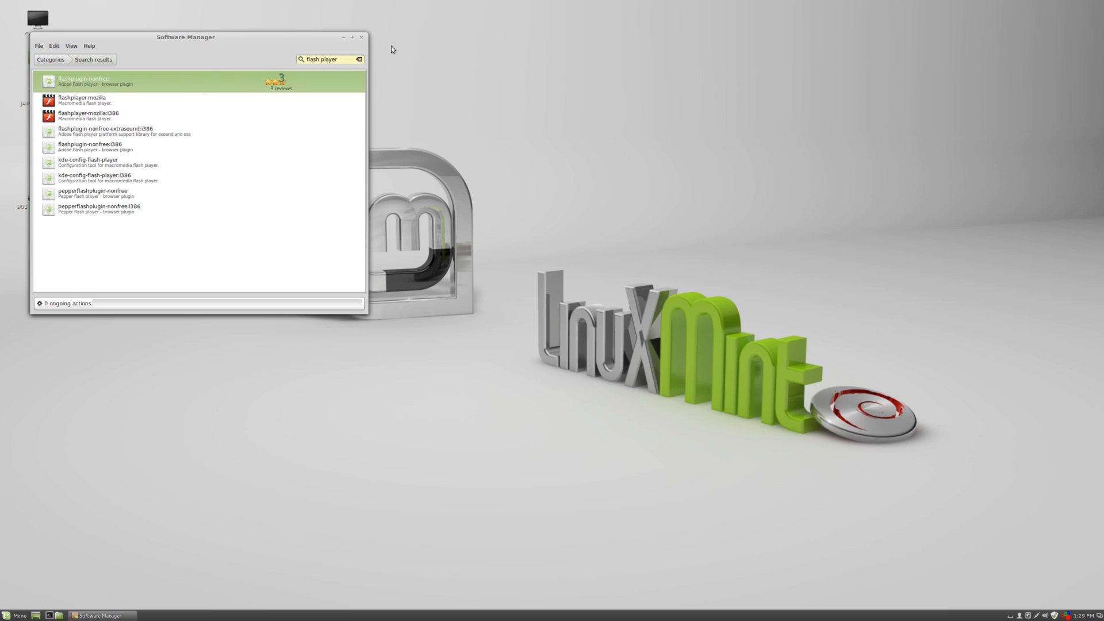
Clear the search text and return to the Software Manager's categories overview.
triple_click(339, 58)
key("BackSpace")
left_click(67, 59)
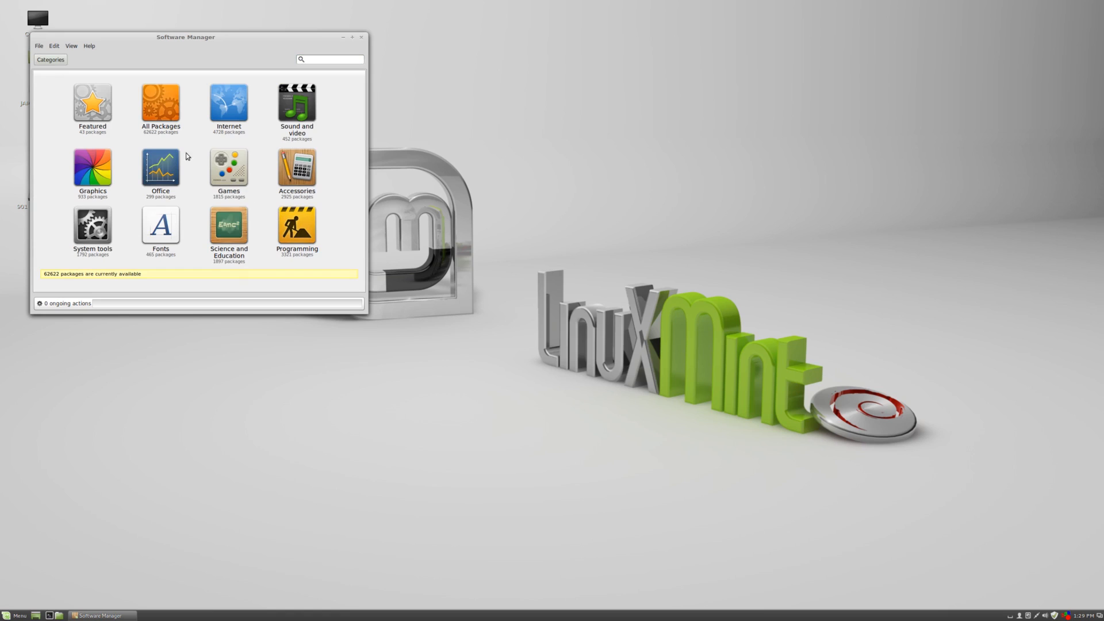
Browse the Sound and video category, then go back to the categories overview.
left_click(298, 103)
scroll(113, 164, "down", 15)
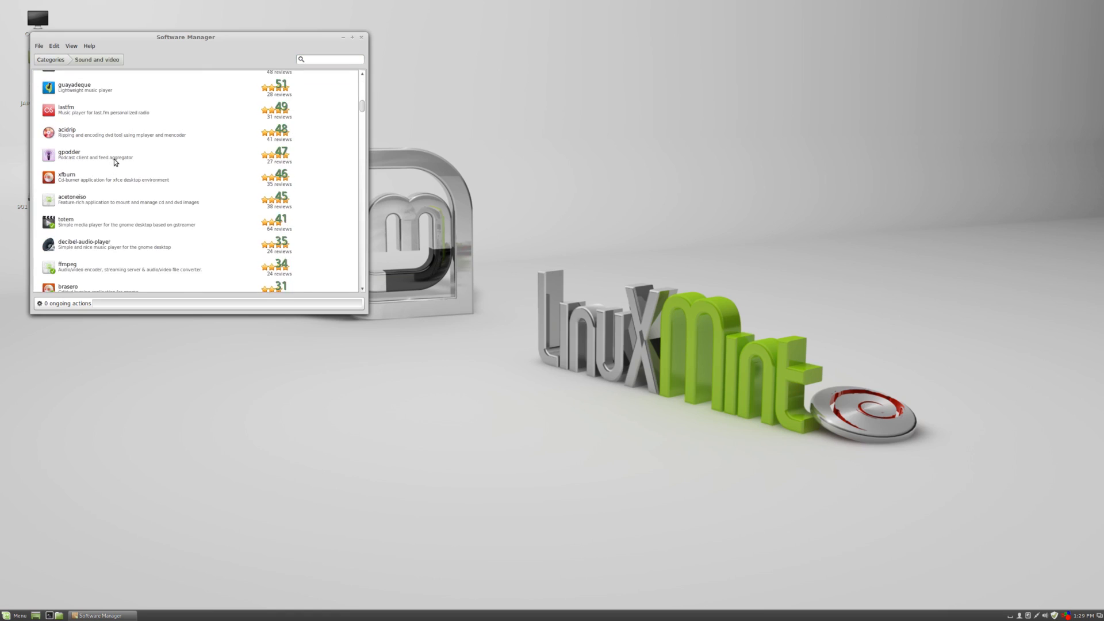
scroll(112, 164, "down", 15)
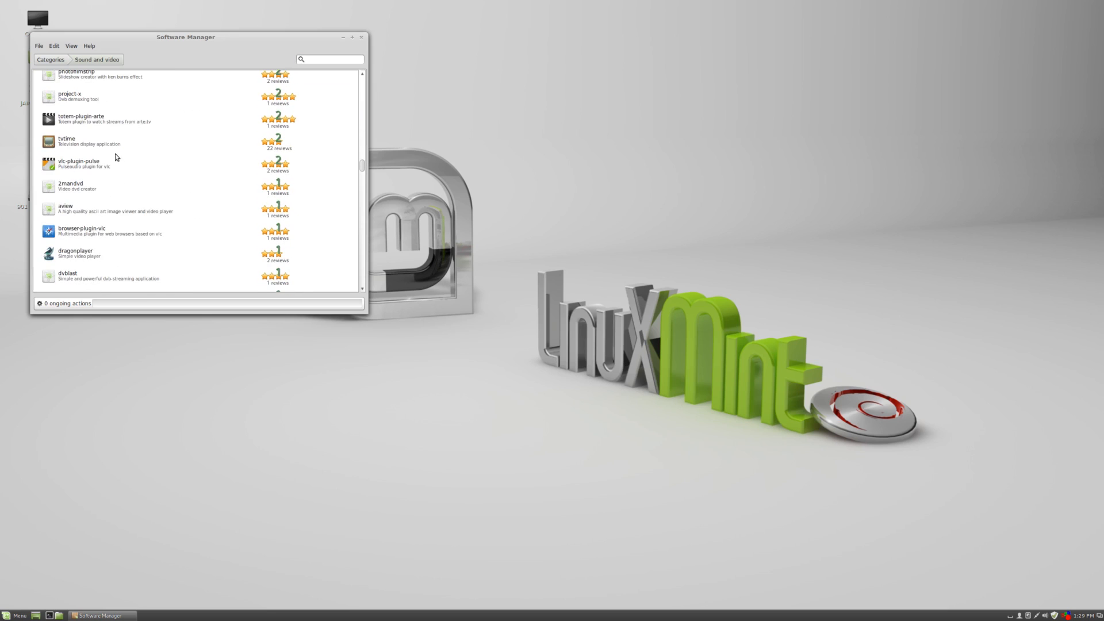
left_click(53, 62)
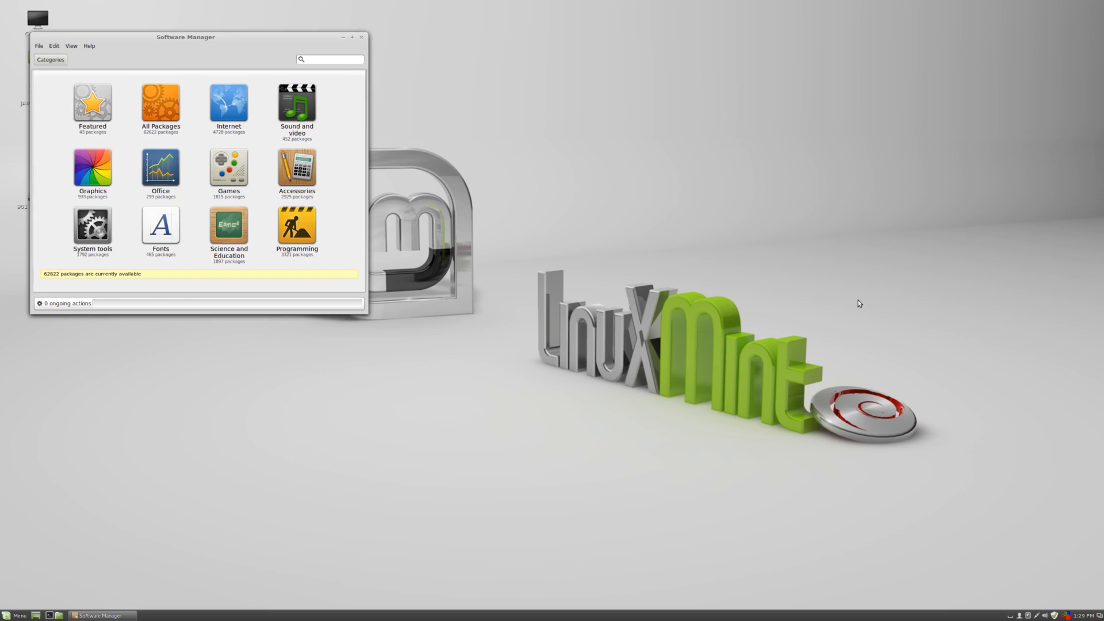
mouse_move(1059, 616)
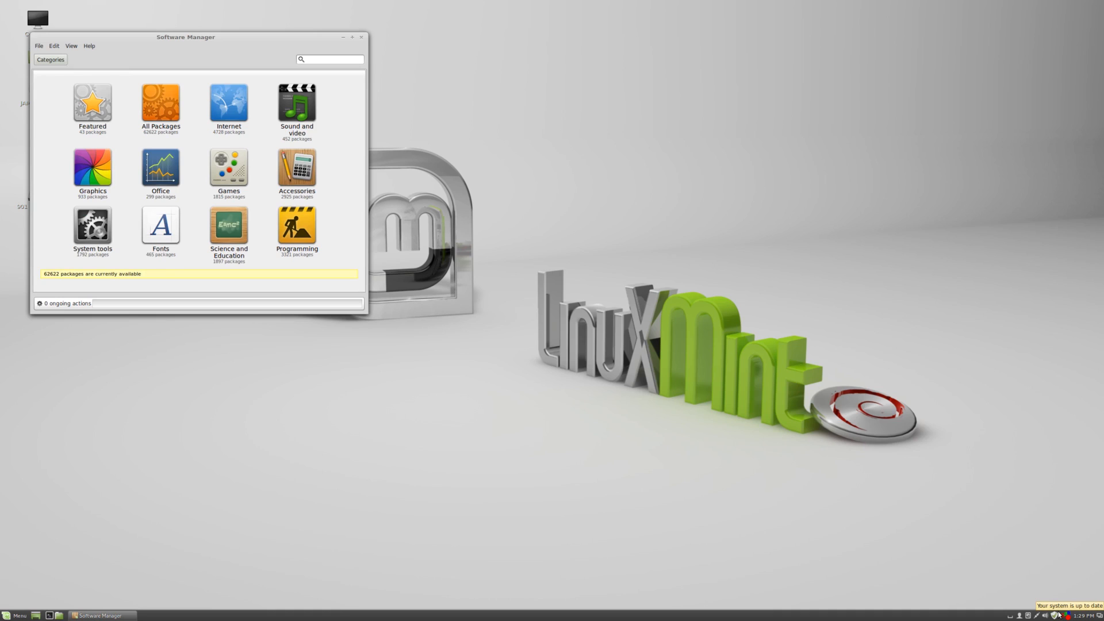